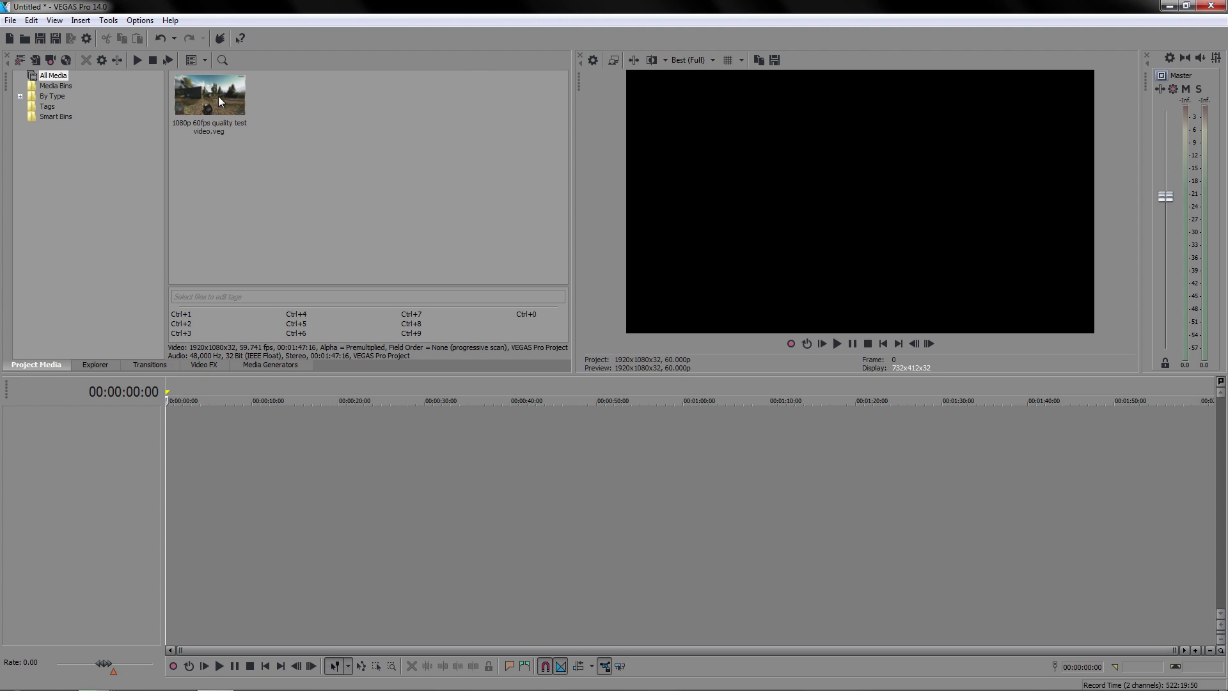
Step: Place the test video on the timeline and set its event properties to Disable resample
{"action": "left_click_drag", "start_coordinate": [228, 98], "coordinate": [117, 428]}
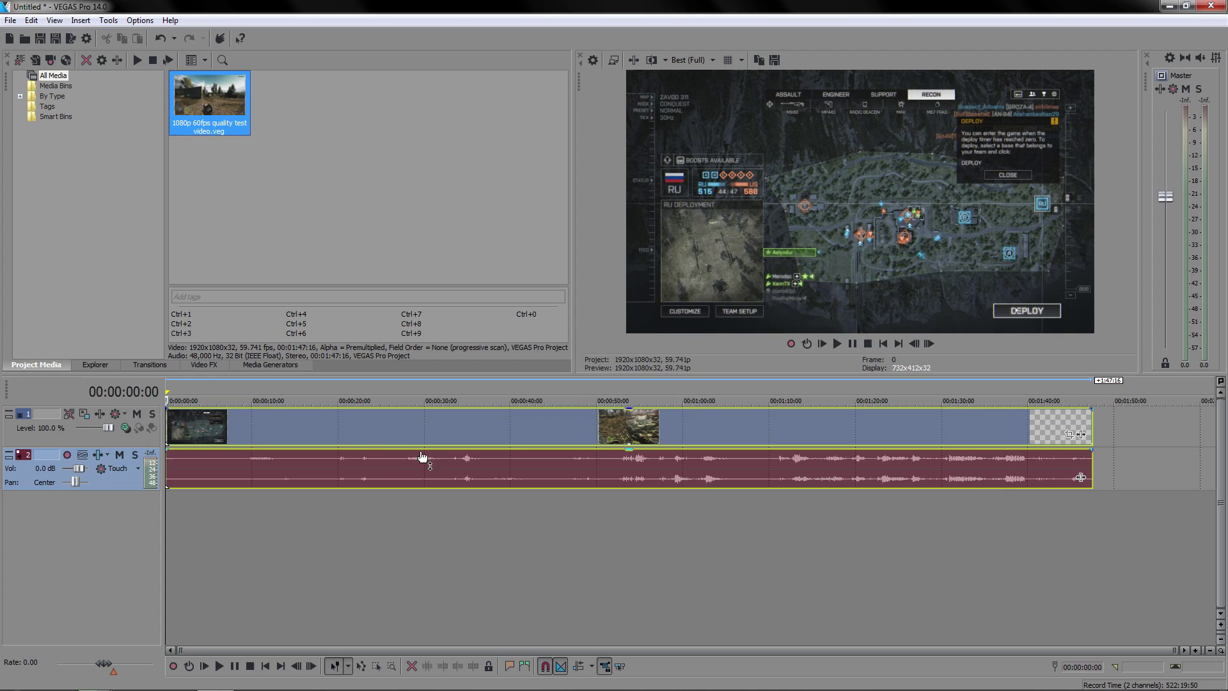
{"action": "left_click", "coordinate": [418, 423]}
{"action": "right_click", "coordinate": [439, 421]}
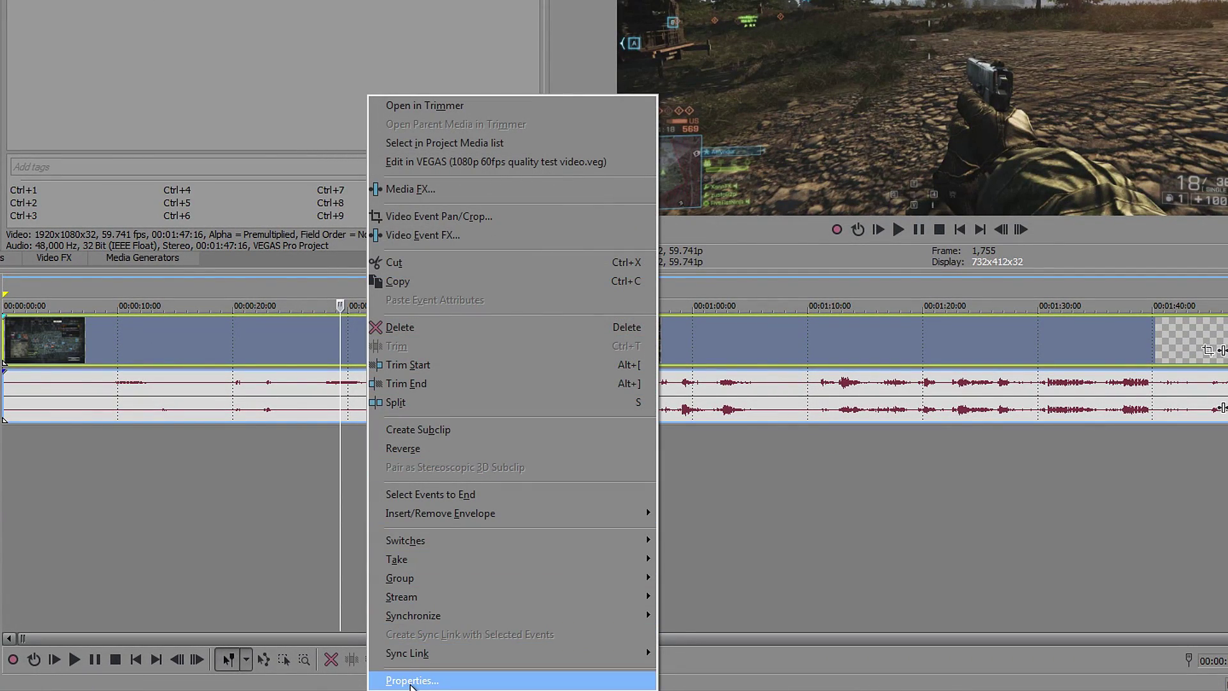
{"action": "left_click", "coordinate": [411, 680]}
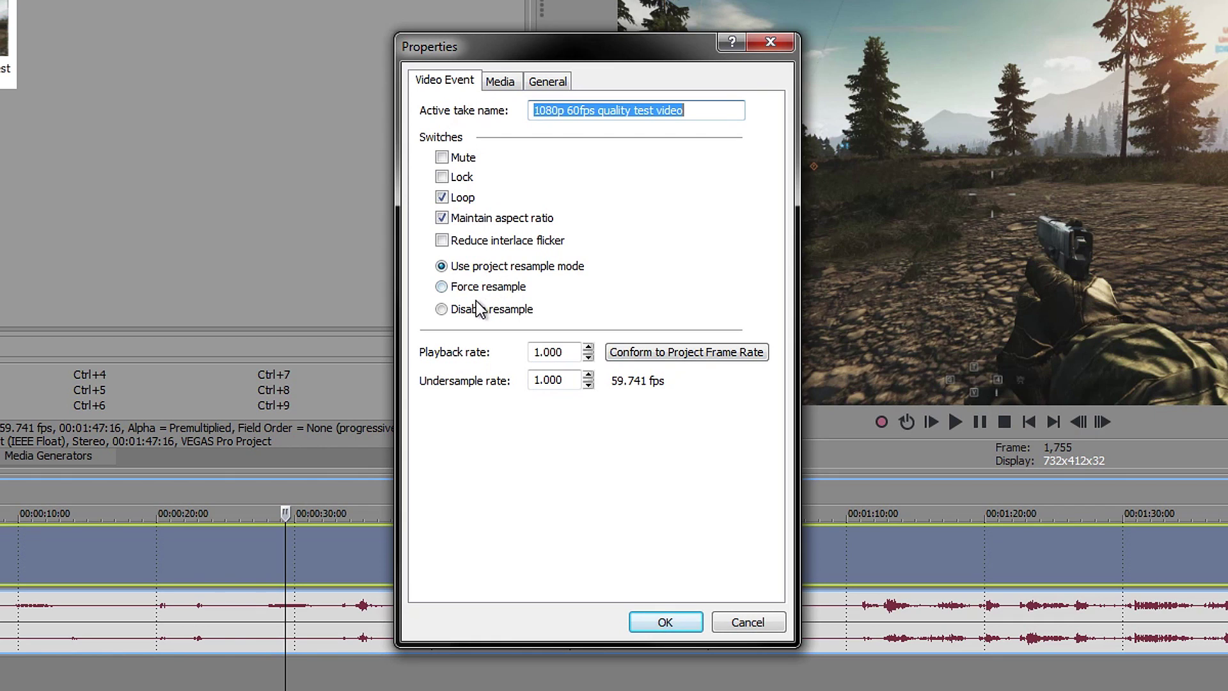
{"action": "left_click", "coordinate": [441, 309]}
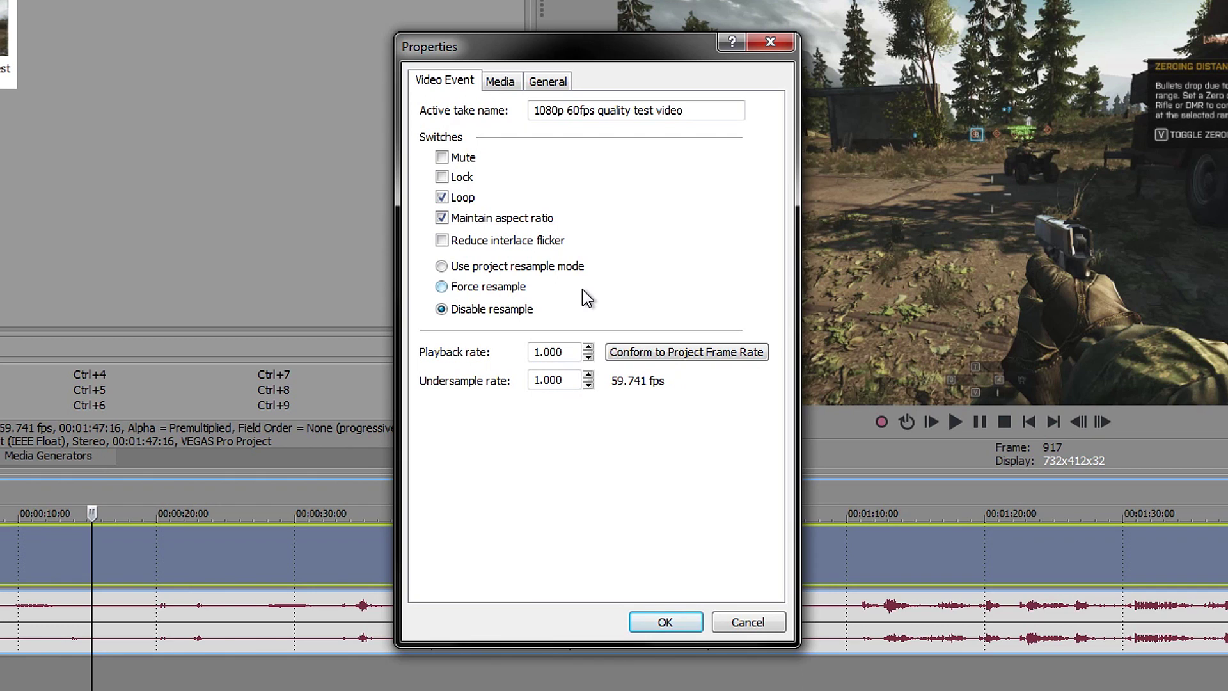
{"action": "left_click", "coordinate": [667, 619]}
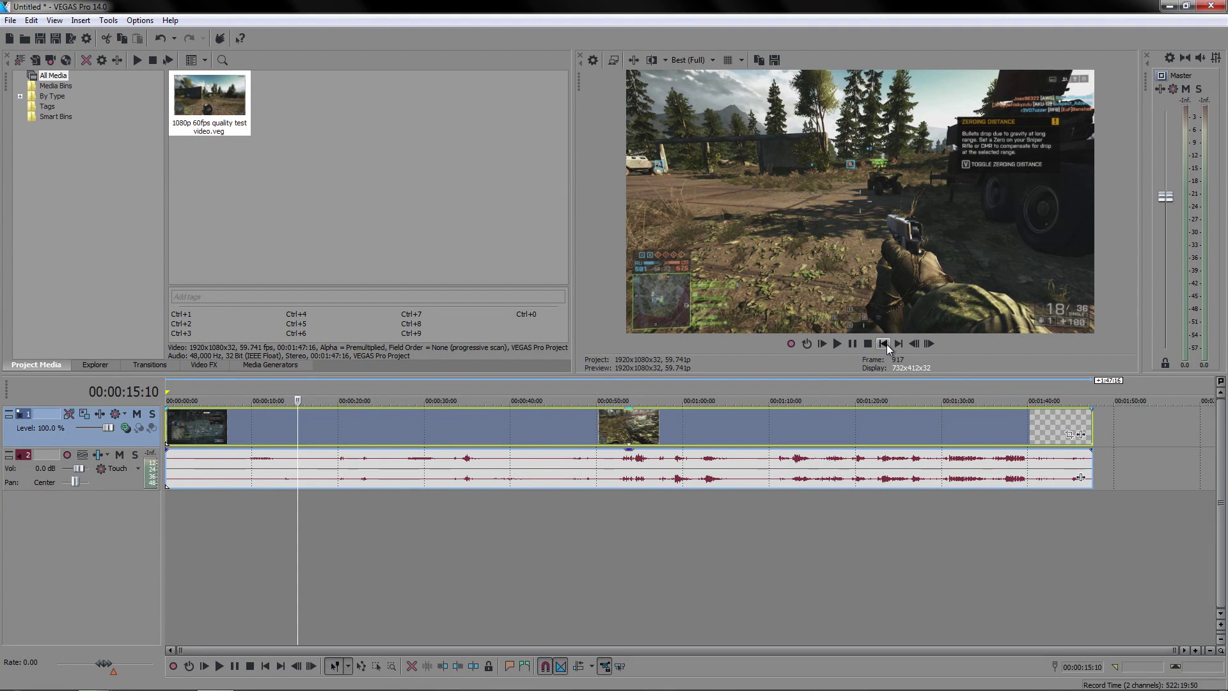
Step: Return to the project start and set the project video frame rate to 60 fps
{"action": "left_click", "coordinate": [884, 344]}
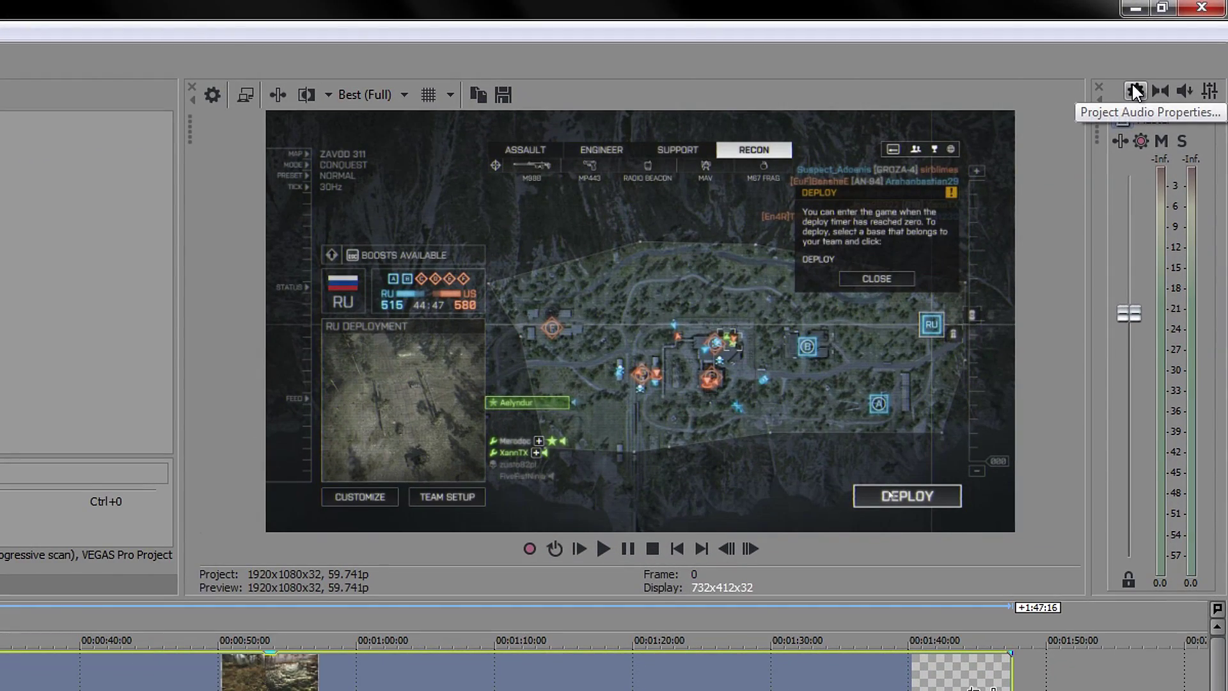
{"action": "left_click", "coordinate": [1135, 91]}
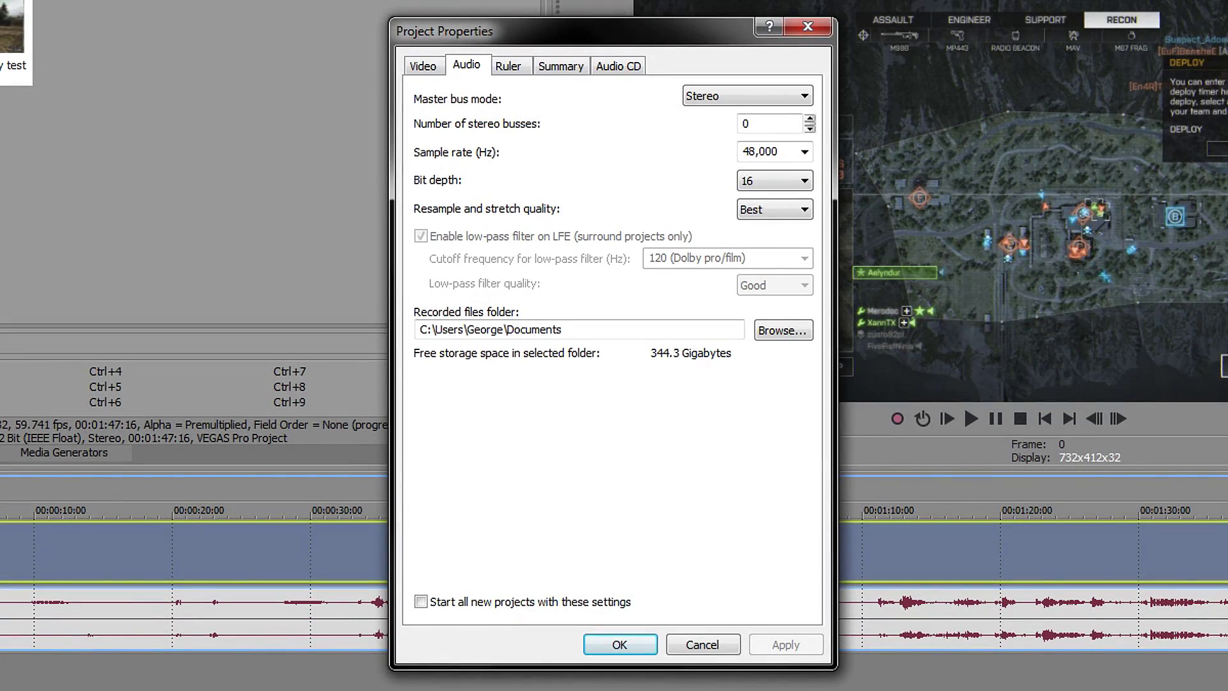
{"action": "left_click", "coordinate": [441, 67]}
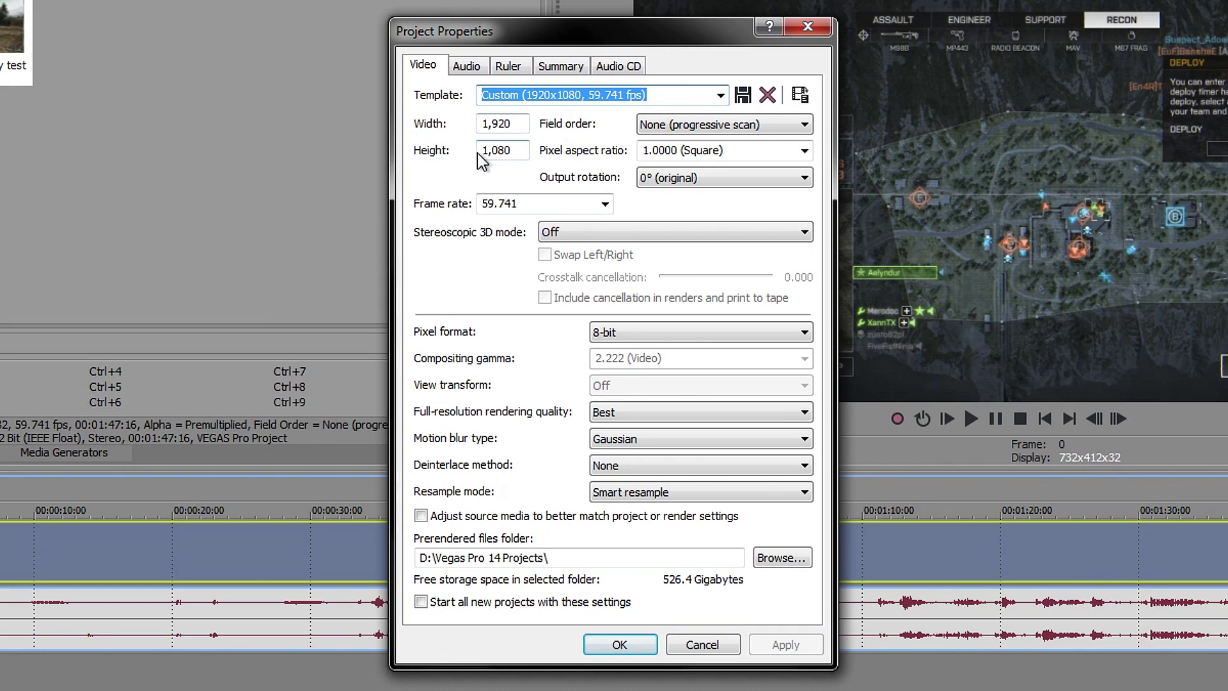
{"action": "key", "text": "Tab"}
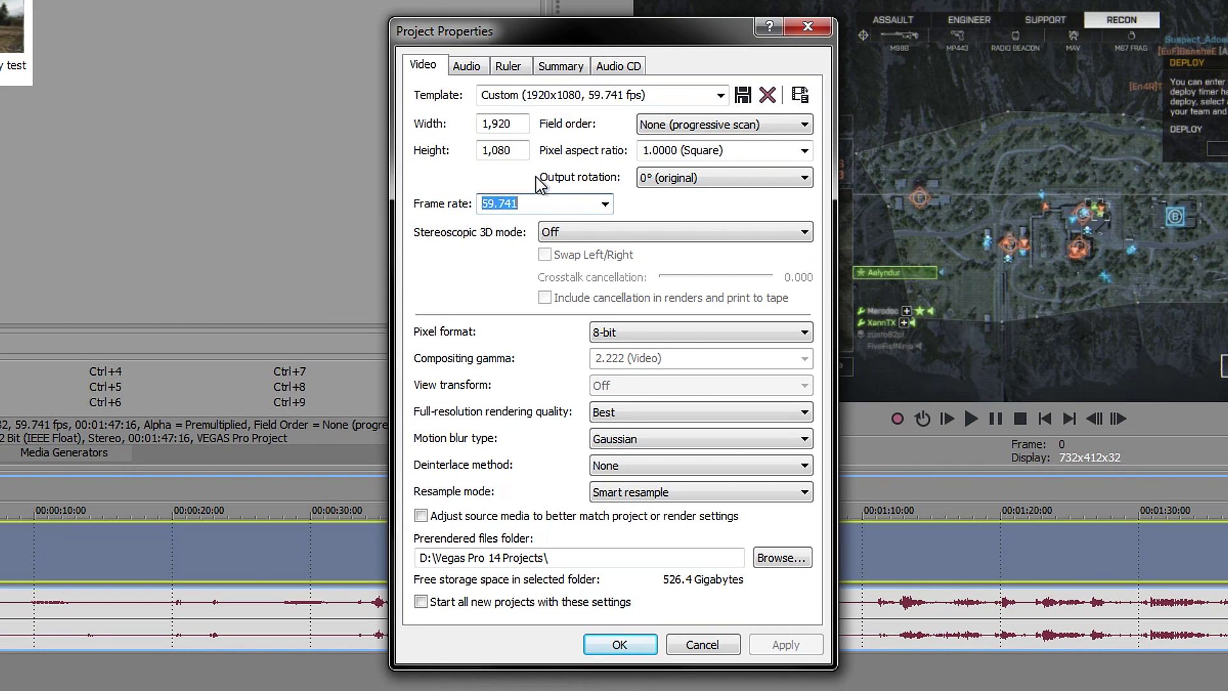
{"action": "type", "text": "60"}
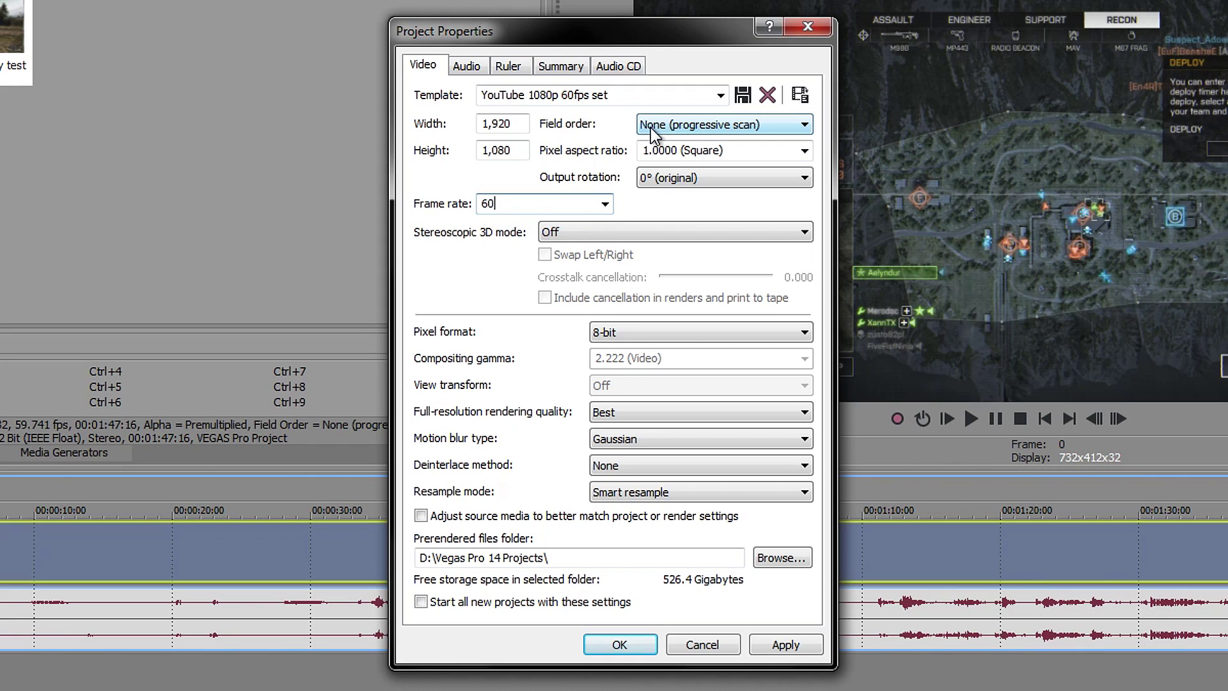
{"action": "key", "text": "Tab"}
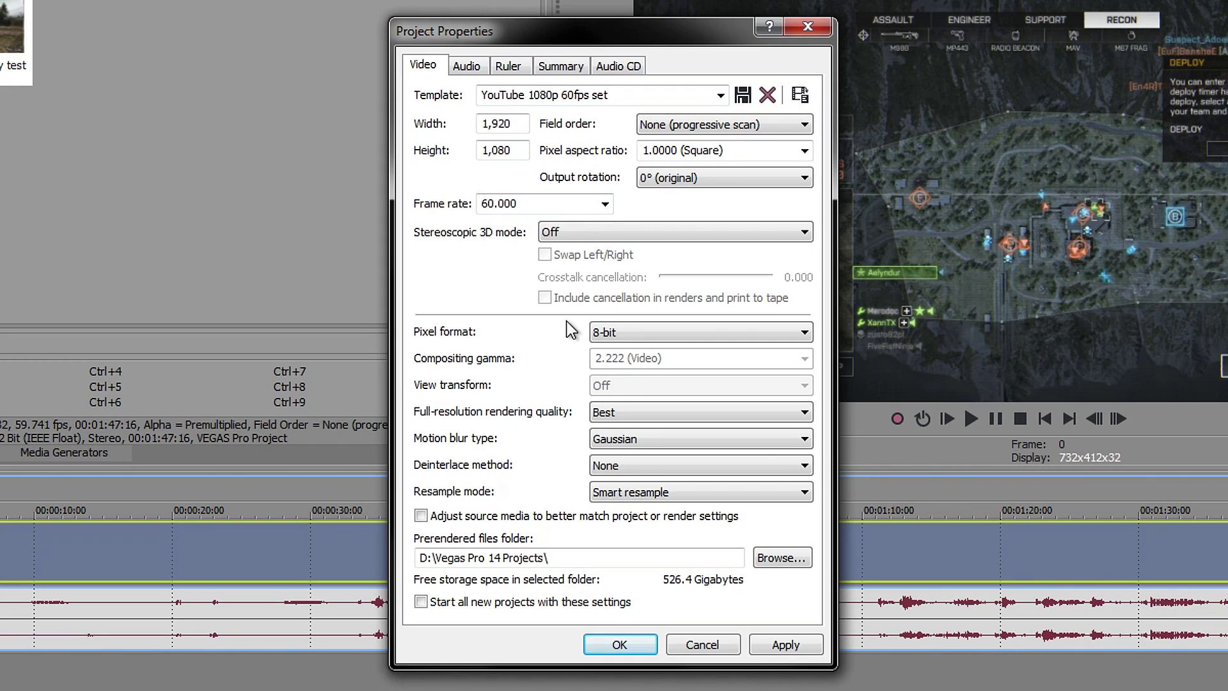
{"action": "left_click", "coordinate": [619, 333]}
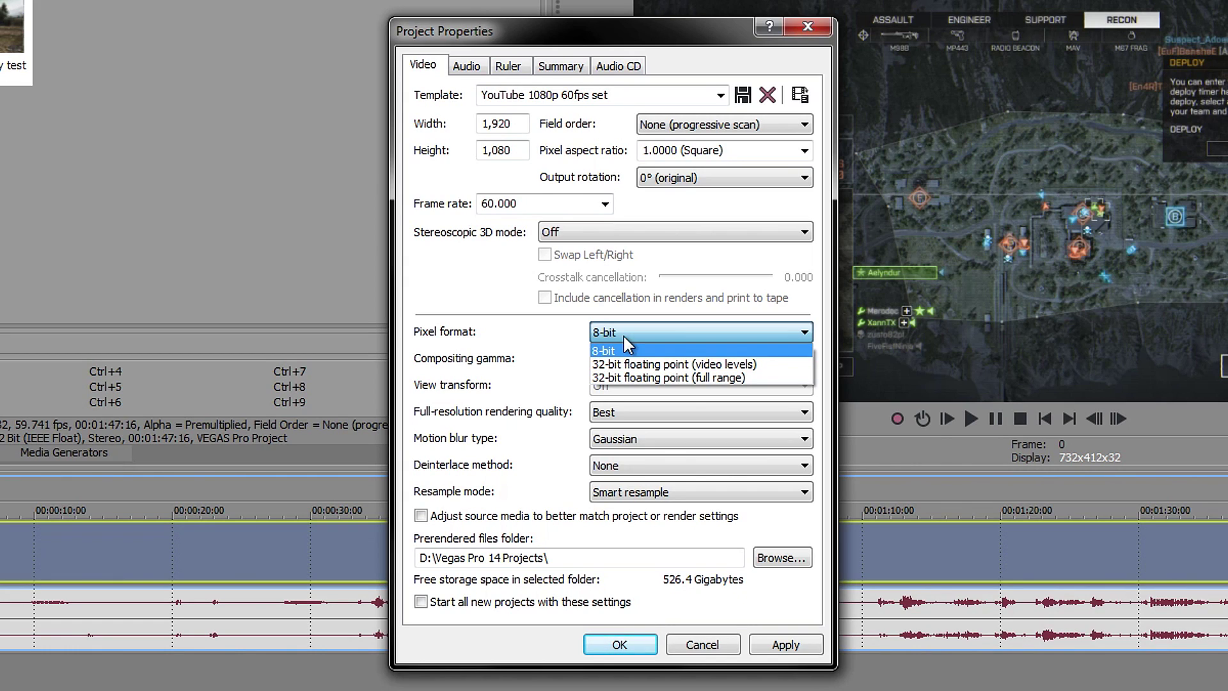
Step: Keep 8-bit pixel format, Best quality, Gaussian blur, no deinterlacing; set resample mode to Disable resample
{"action": "left_click", "coordinate": [624, 337]}
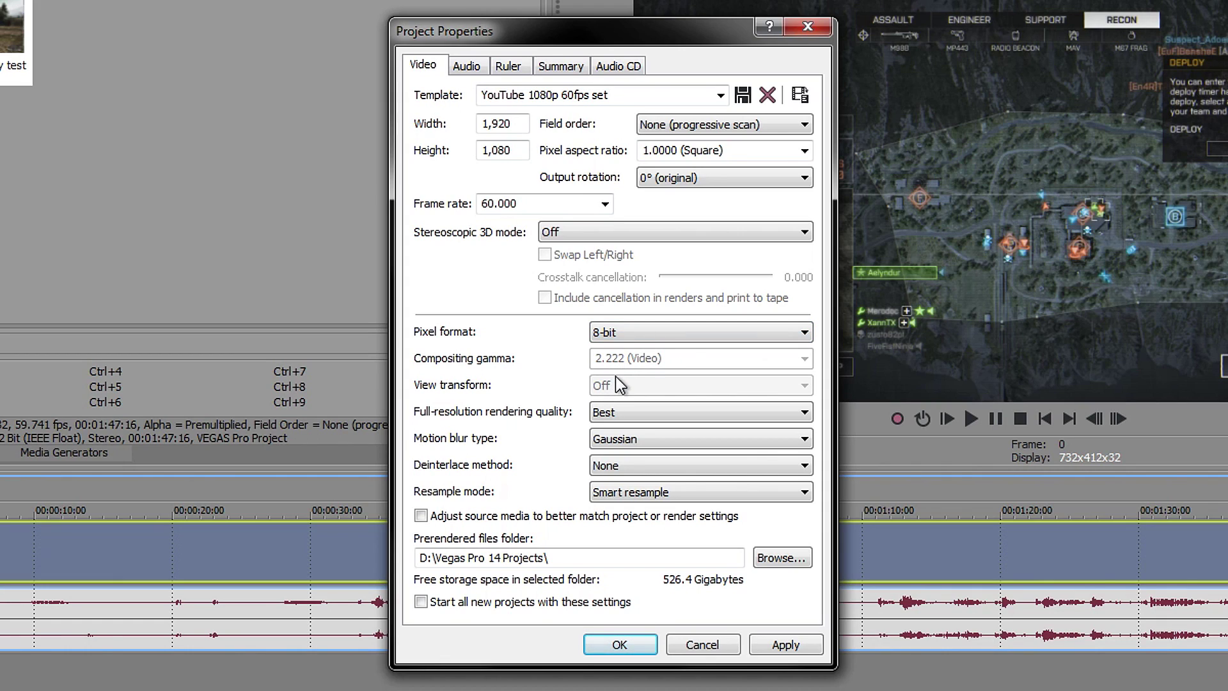
{"action": "left_click", "coordinate": [632, 413]}
{"action": "left_click", "coordinate": [632, 413]}
{"action": "left_click", "coordinate": [625, 440]}
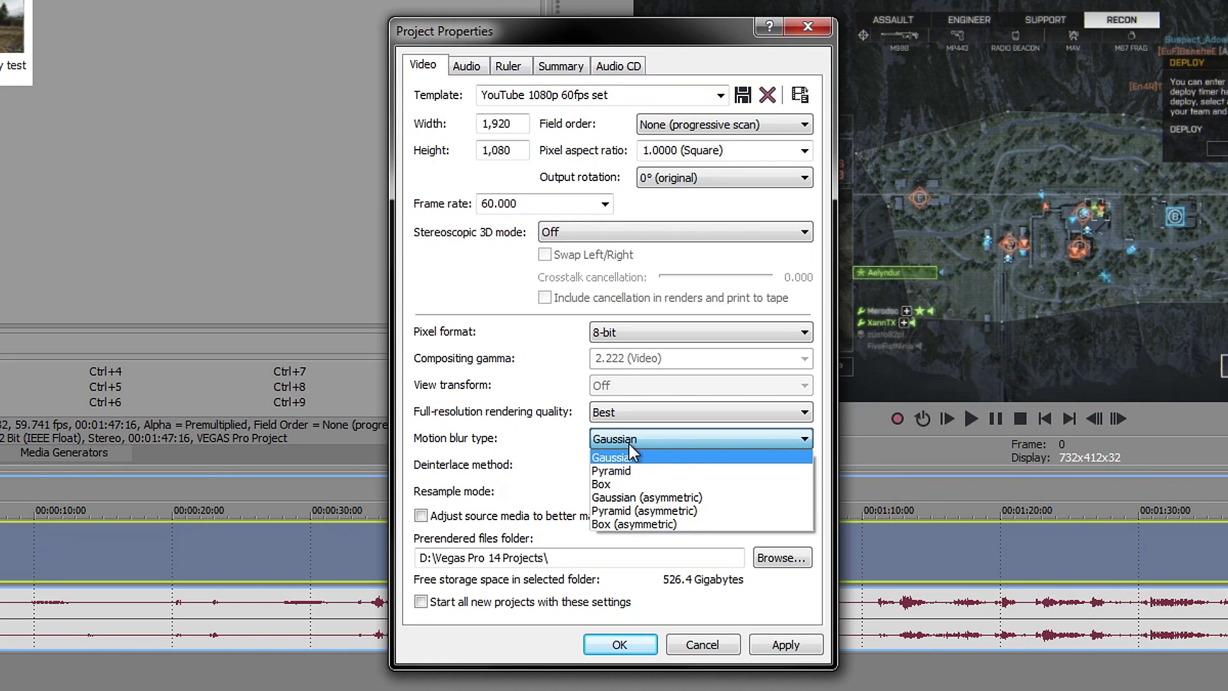
{"action": "left_click", "coordinate": [588, 438]}
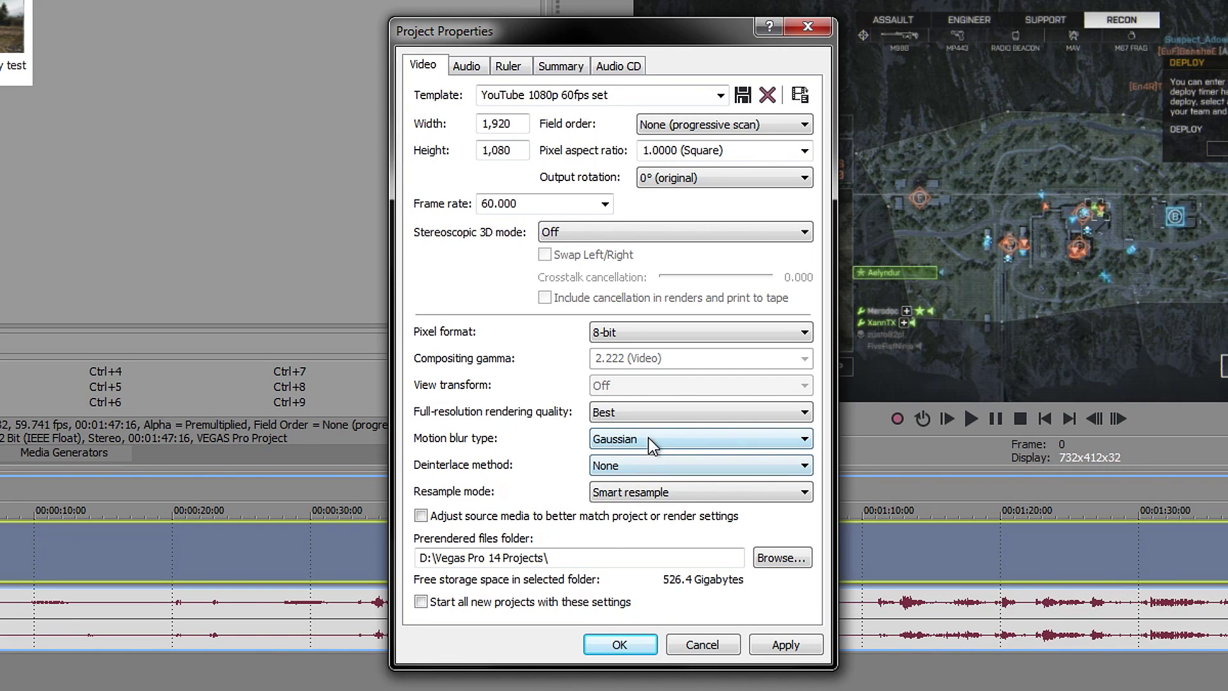
{"action": "left_click", "coordinate": [618, 469]}
{"action": "left_click", "coordinate": [590, 474]}
{"action": "left_click", "coordinate": [590, 467]}
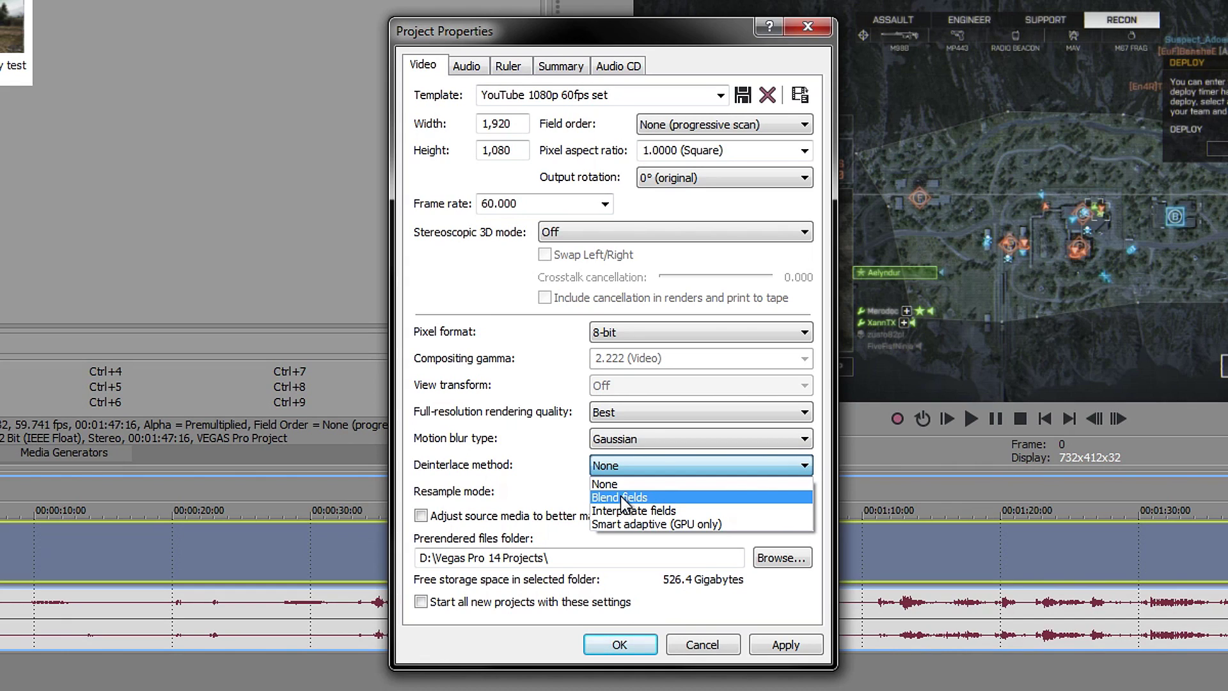
{"action": "left_click", "coordinate": [620, 481]}
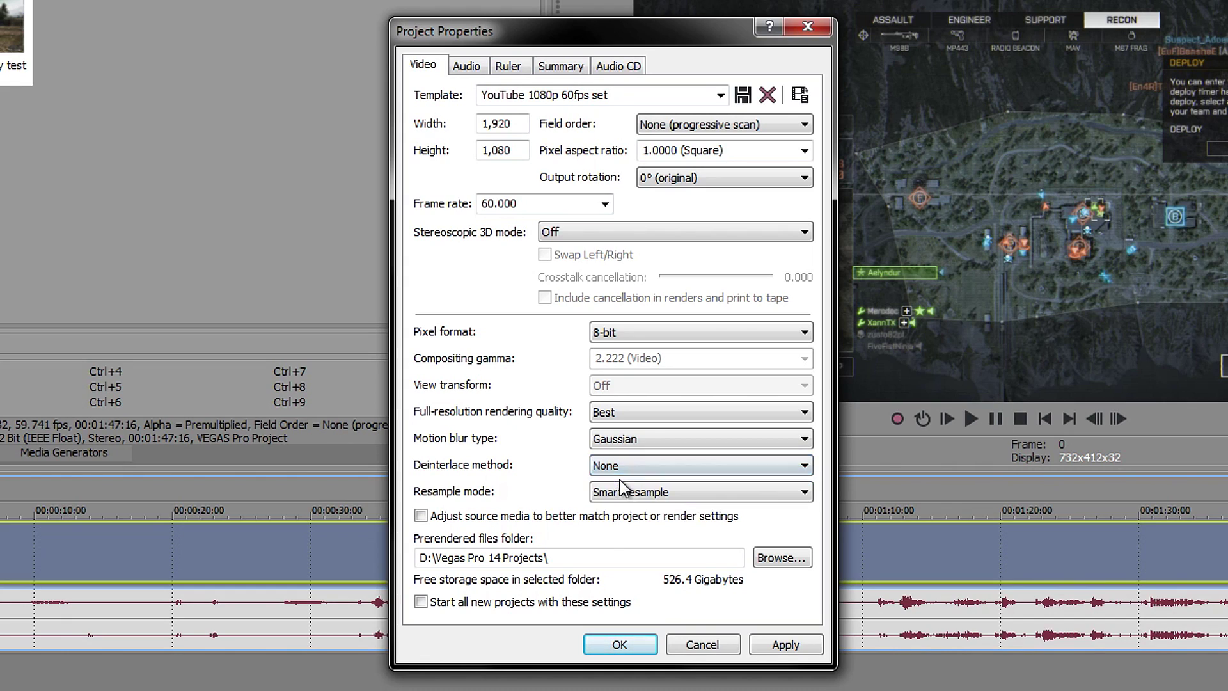
{"action": "left_click", "coordinate": [618, 492]}
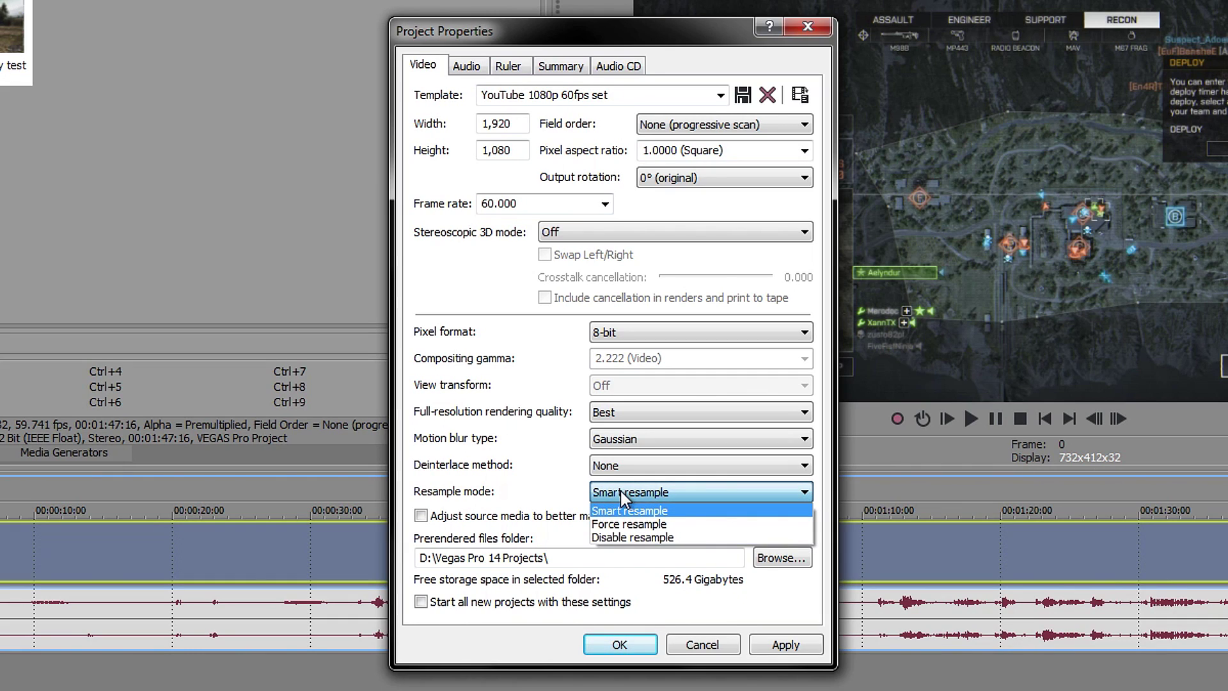
{"action": "left_click", "coordinate": [602, 536]}
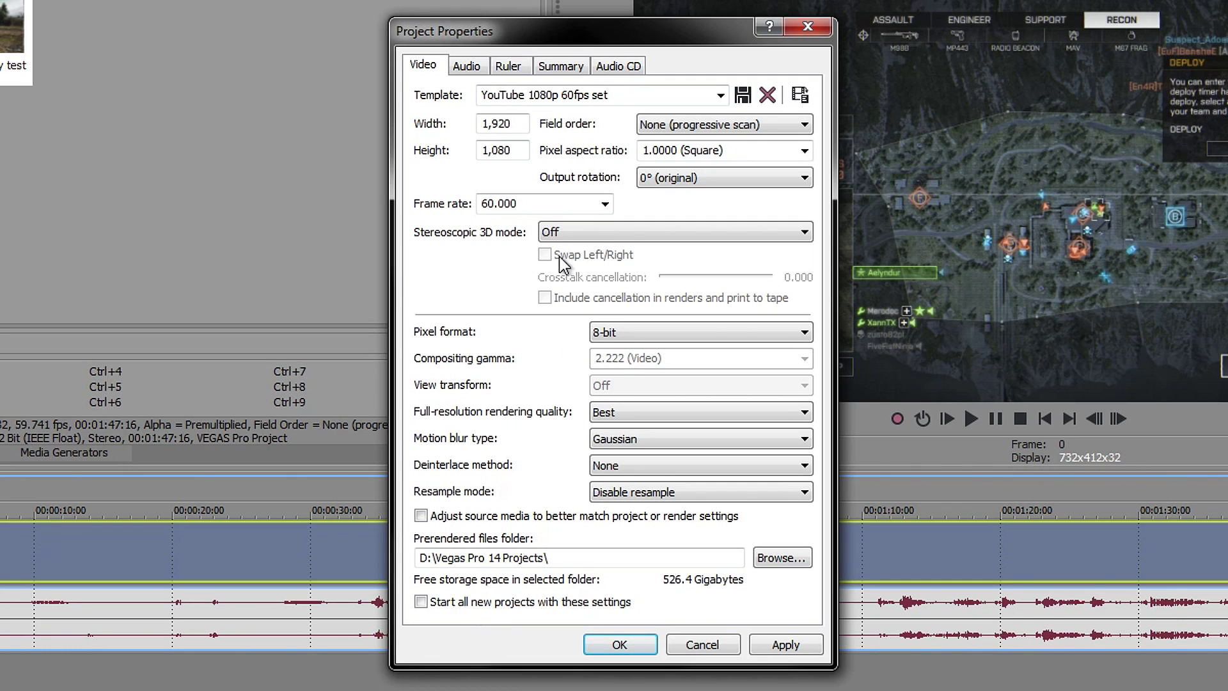
{"action": "left_click", "coordinate": [465, 67]}
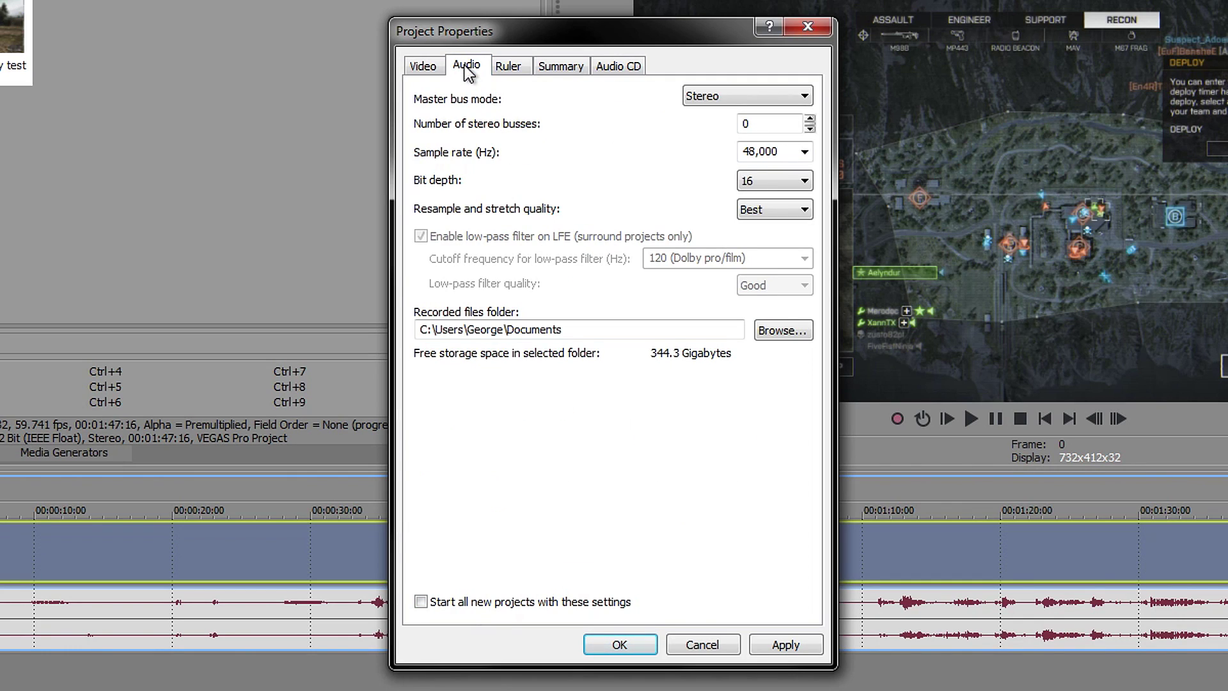
{"action": "left_click", "coordinate": [707, 94]}
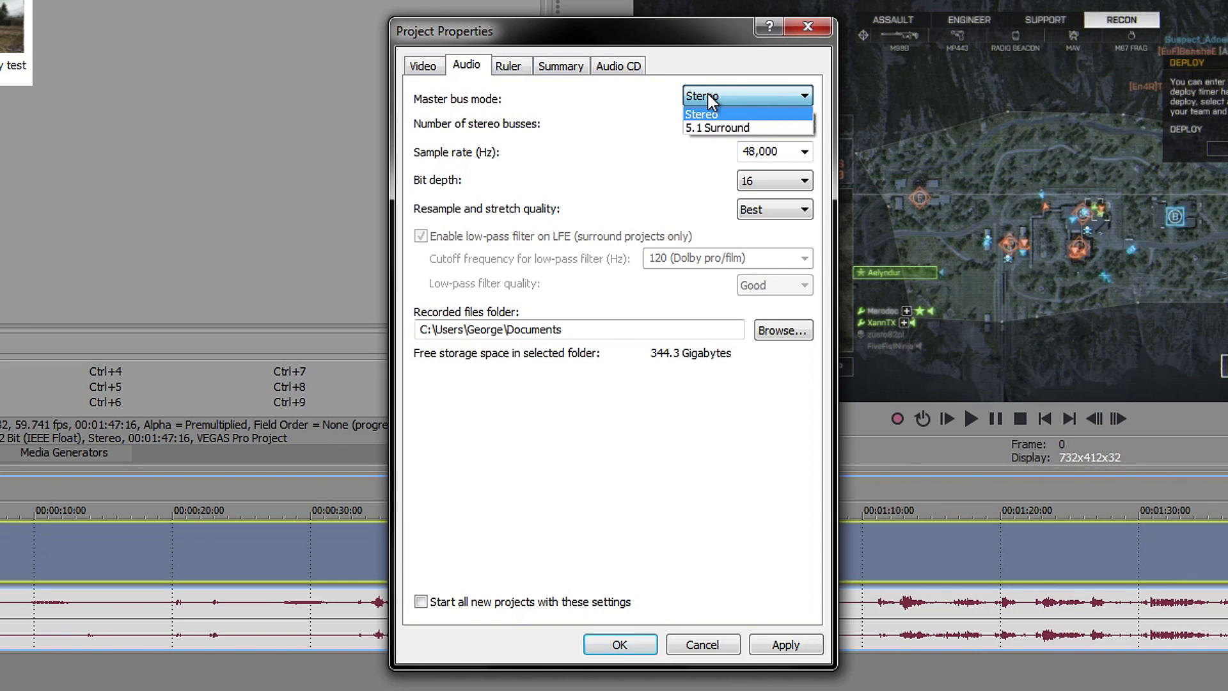
{"action": "left_click", "coordinate": [707, 94]}
{"action": "left_click", "coordinate": [743, 124]}
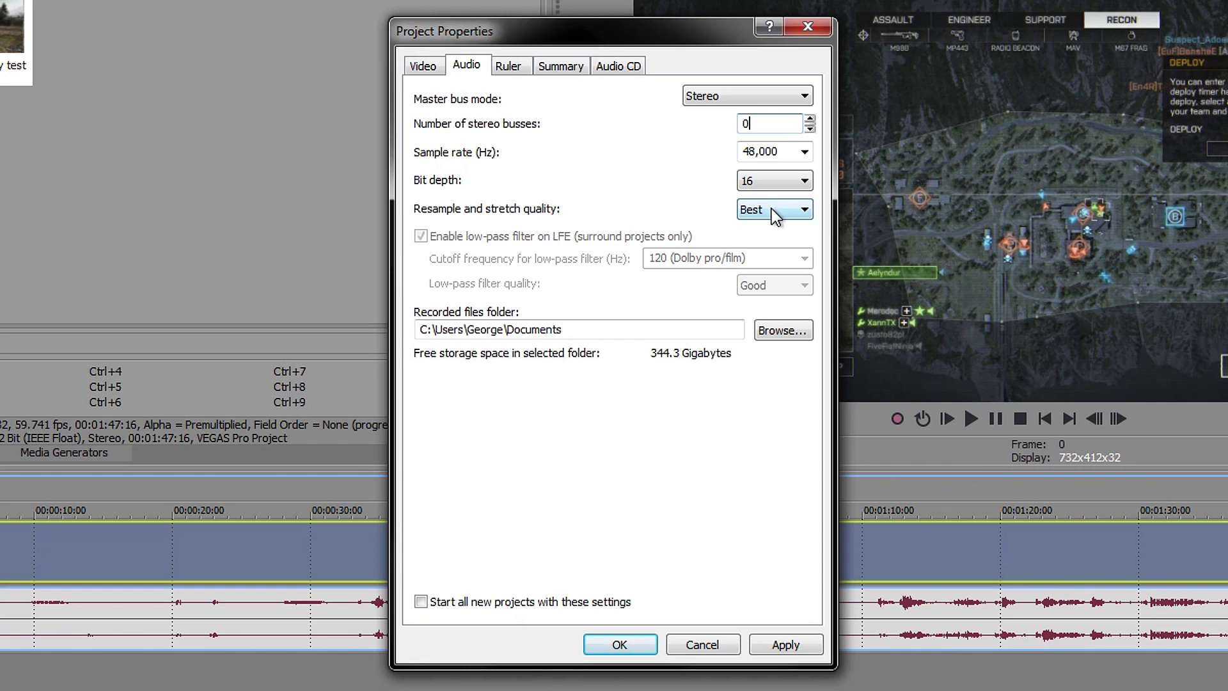
Step: Name the project template 'YouTube 1080p 60fps', then apply and close Project Properties
{"action": "left_click", "coordinate": [423, 67]}
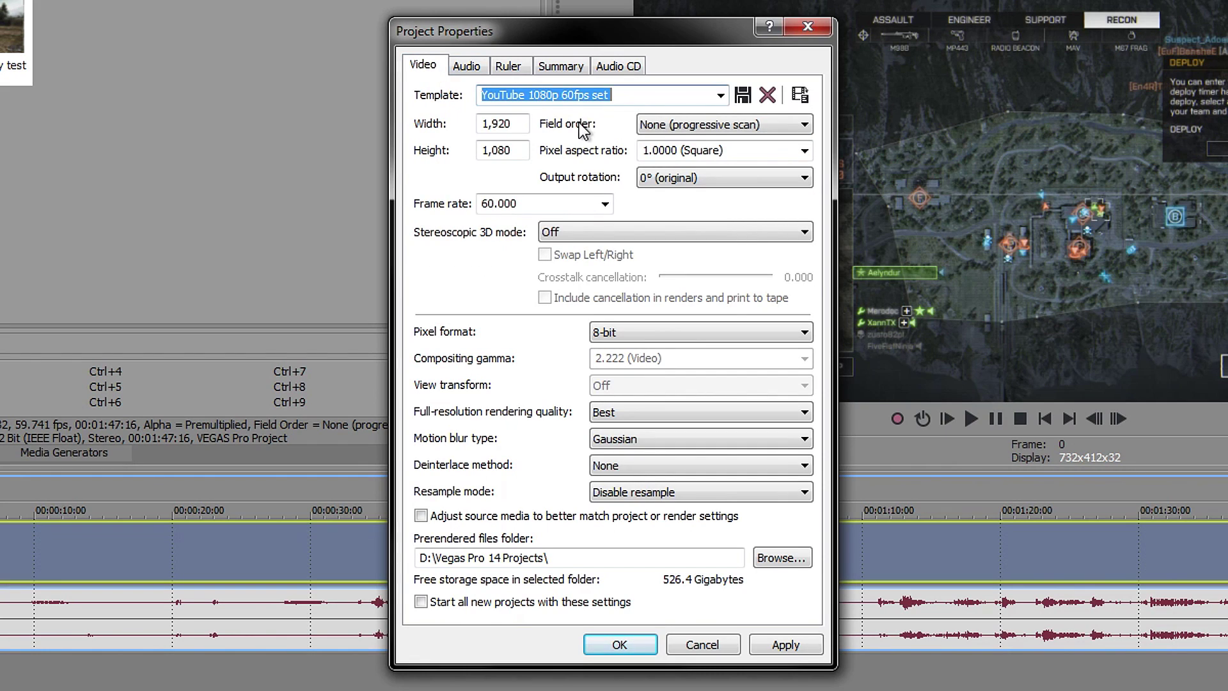
{"action": "left_click", "coordinate": [619, 97]}
{"action": "left_click_drag", "start_coordinate": [651, 96], "coordinate": [470, 87]}
{"action": "type", "text": "1080"}
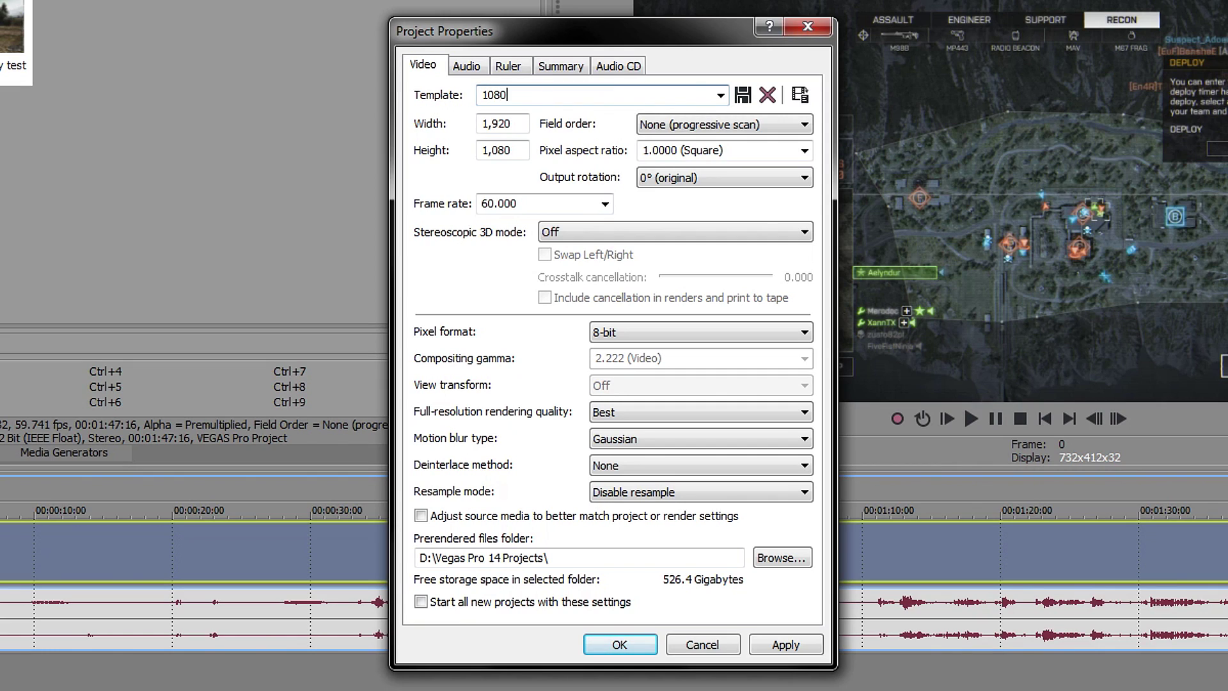
{"action": "type", "text": "p 620"}
{"action": "key", "text": "BackSpace"}
{"action": "key", "text": "BackSpace"}
{"action": "type", "text": "0fps set"}
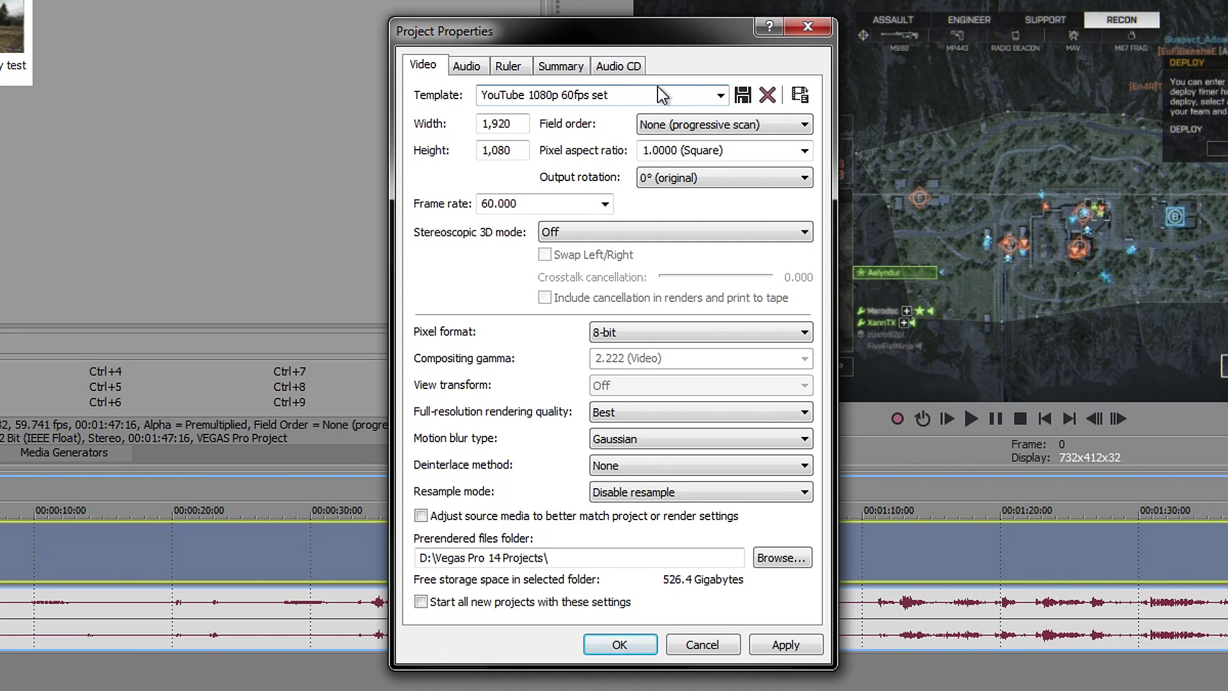
{"action": "left_click", "coordinate": [786, 644]}
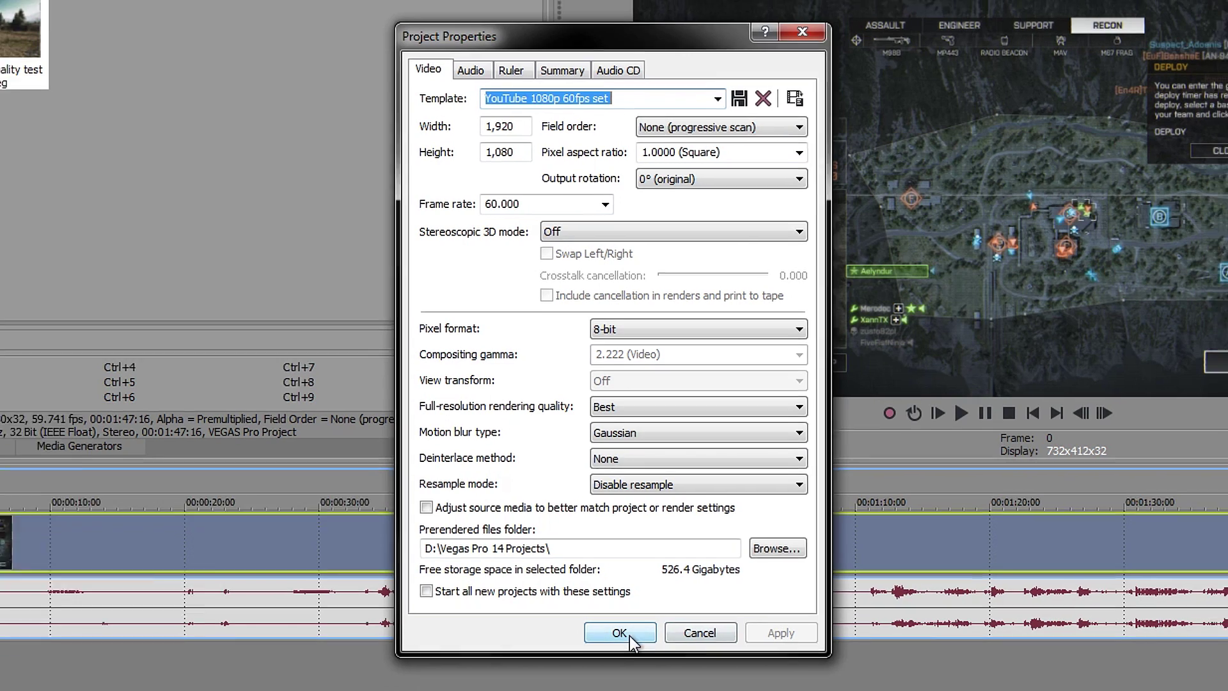
{"action": "left_click", "coordinate": [643, 647]}
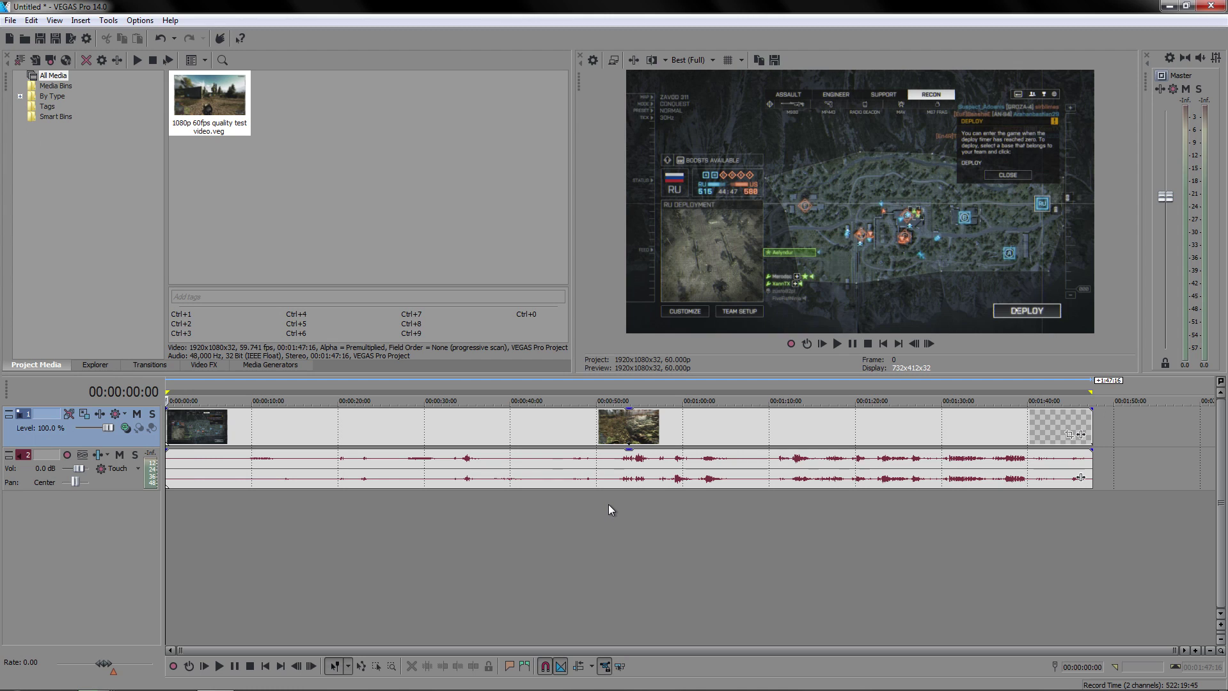
Step: Select the whole project range with Ctrl+A and go to the File menu for Render As
{"action": "key", "text": "ctrl+a"}
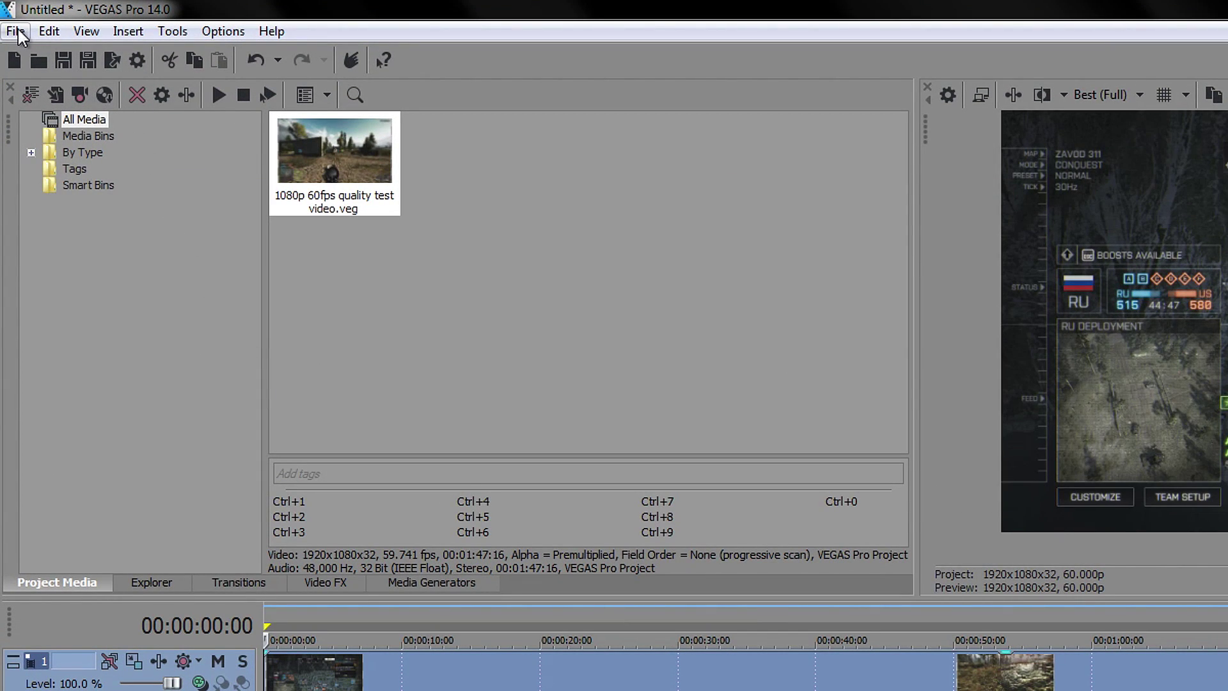
{"action": "left_click", "coordinate": [16, 32]}
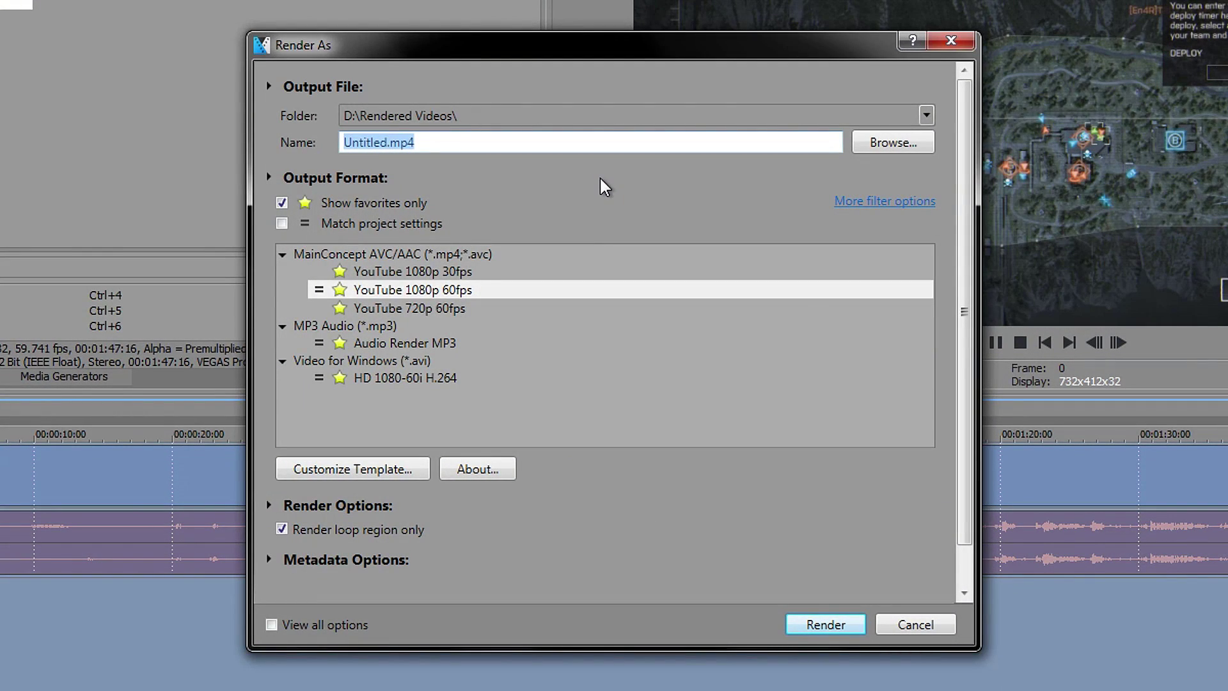
Step: Show all render formats and choose the MainConcept AVC/AAC Internet HD 1080p preset
{"action": "left_click", "coordinate": [806, 297]}
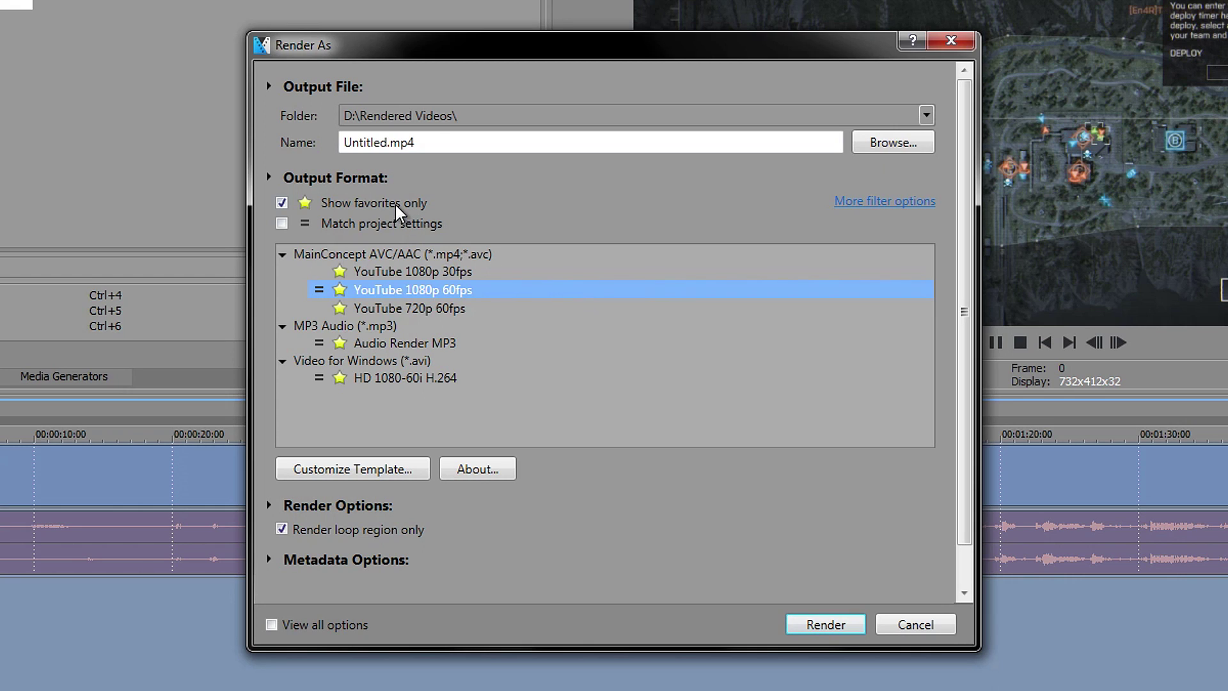
{"action": "left_click", "coordinate": [282, 204]}
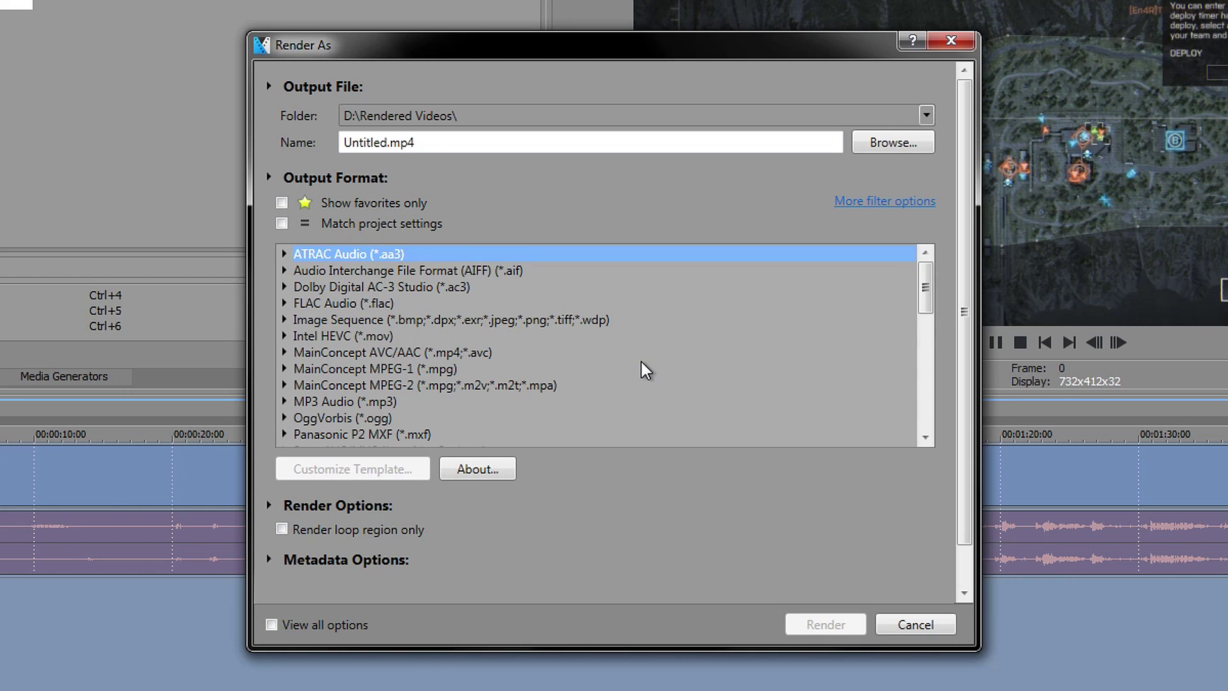
{"action": "left_click", "coordinate": [283, 352]}
{"action": "left_click", "coordinate": [288, 353]}
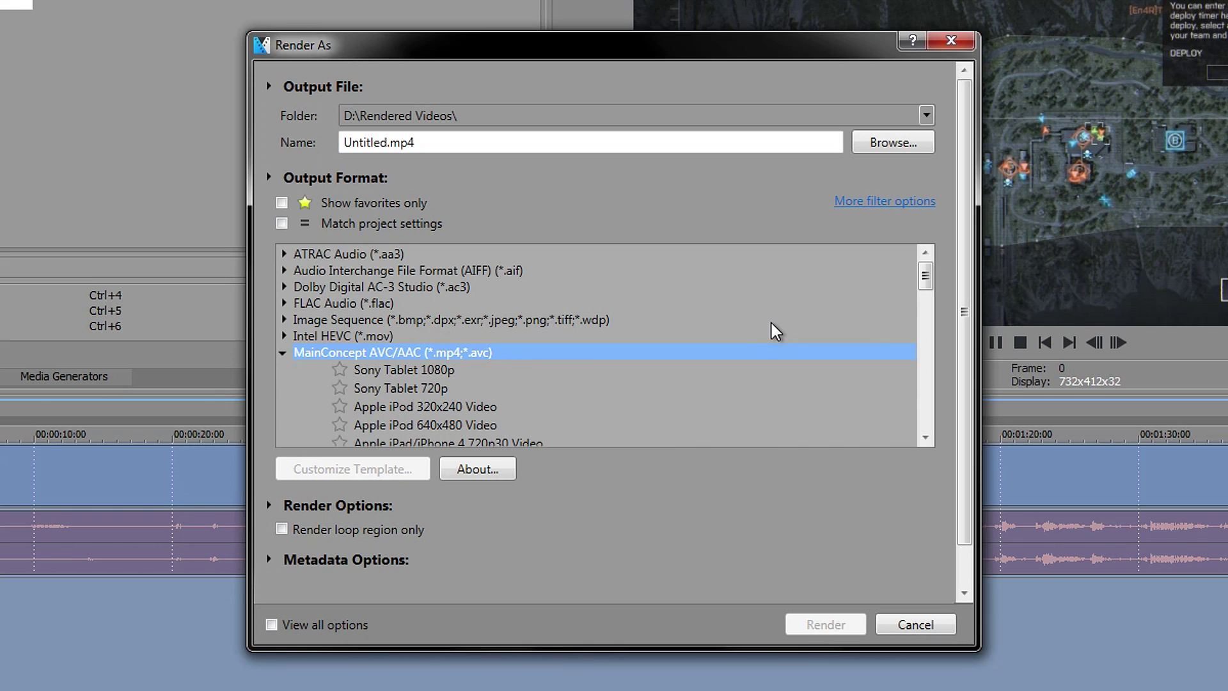
{"action": "scroll", "coordinate": [771, 333], "scroll_direction": "down", "scroll_amount": 2}
{"action": "scroll", "coordinate": [756, 343], "scroll_direction": "down", "scroll_amount": 1}
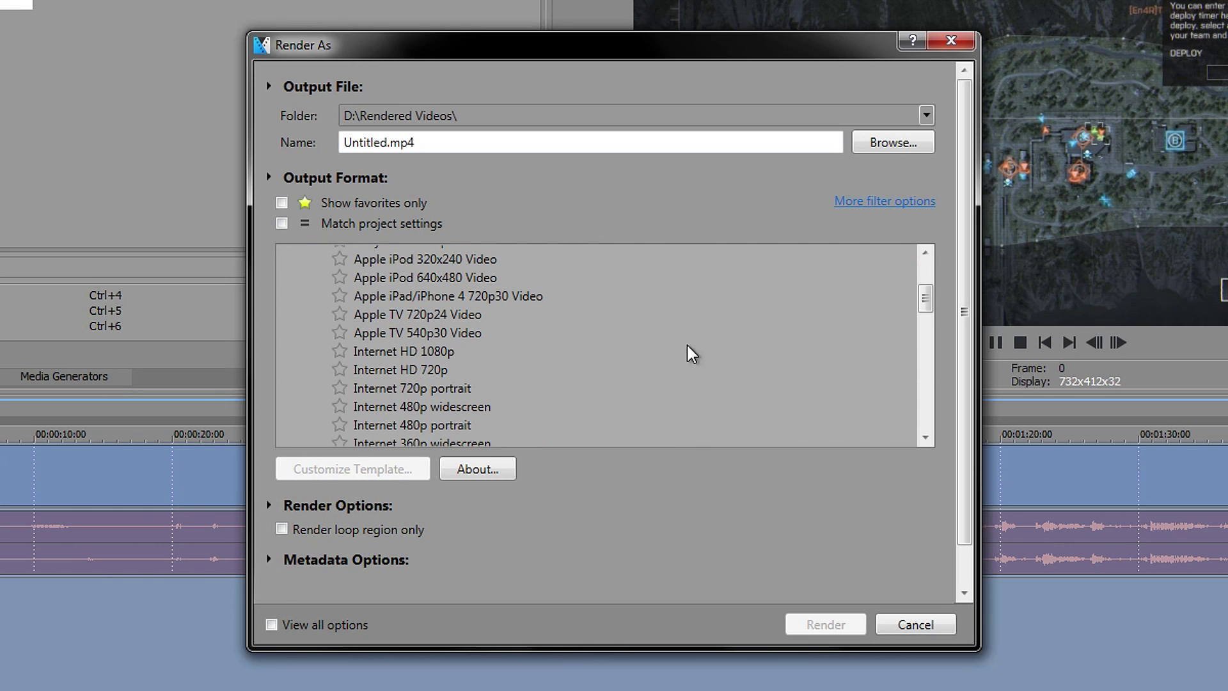
{"action": "left_click", "coordinate": [440, 353]}
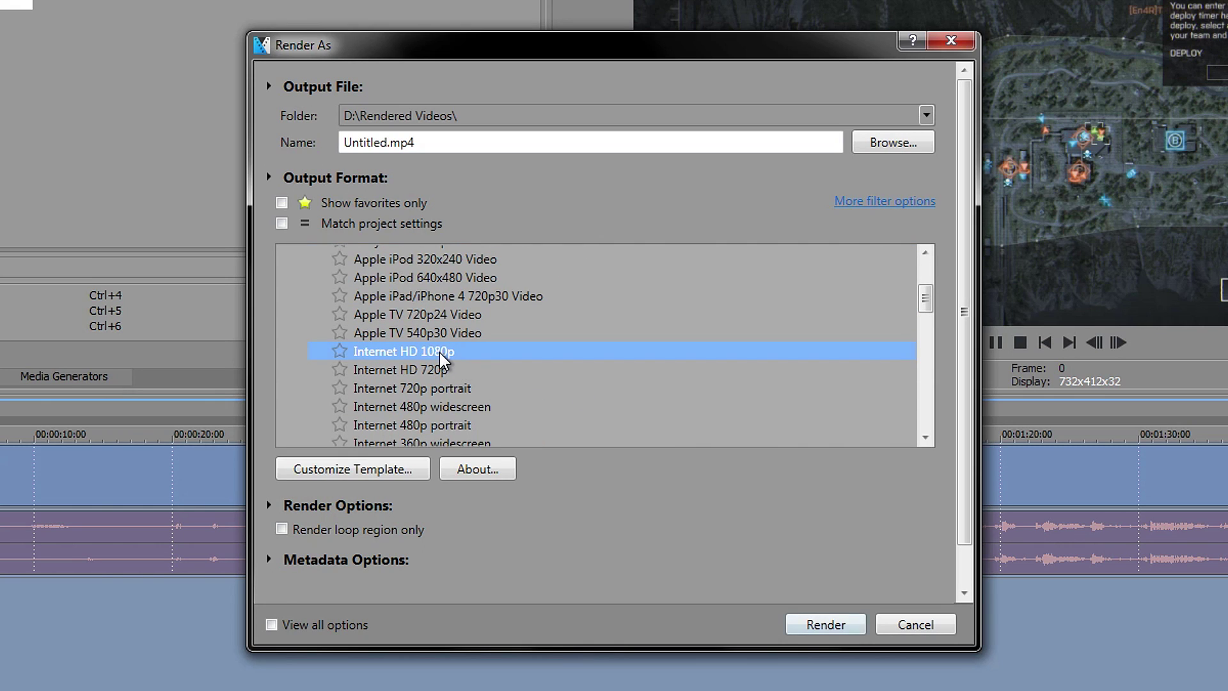
Step: Customize the template with High profile, 60 fps and a 12,500,000 bps maximum bit rate
{"action": "left_click", "coordinate": [361, 473]}
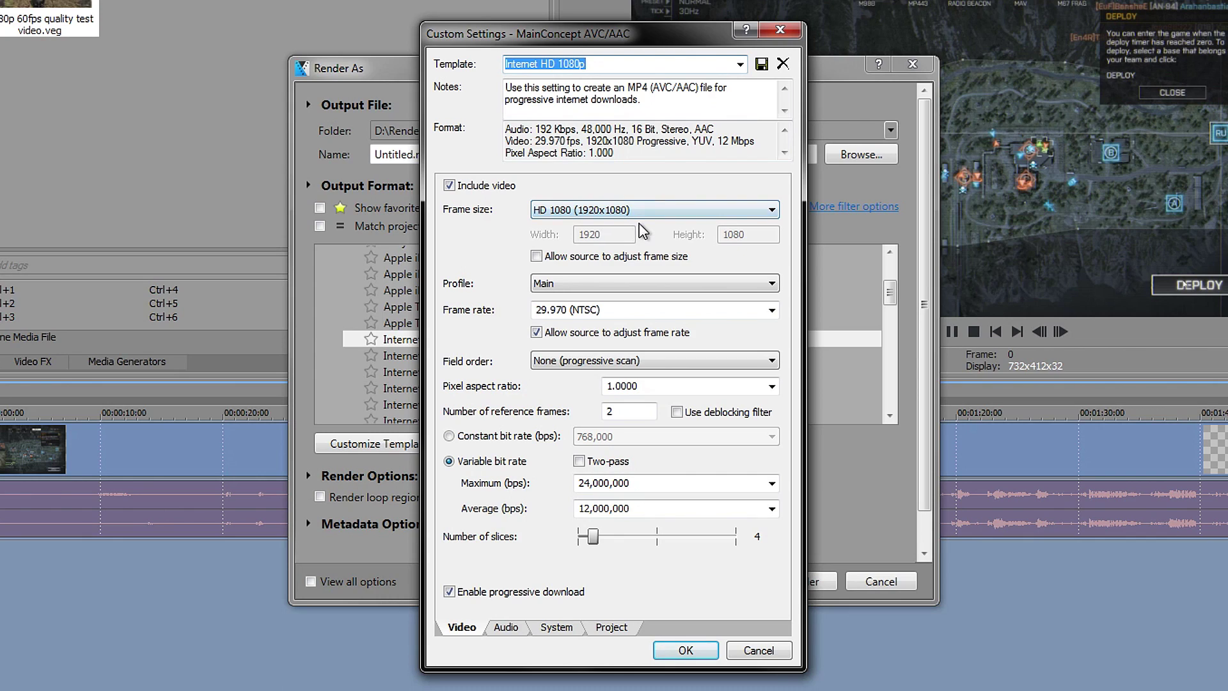
{"action": "left_click", "coordinate": [591, 283]}
{"action": "left_click", "coordinate": [543, 324]}
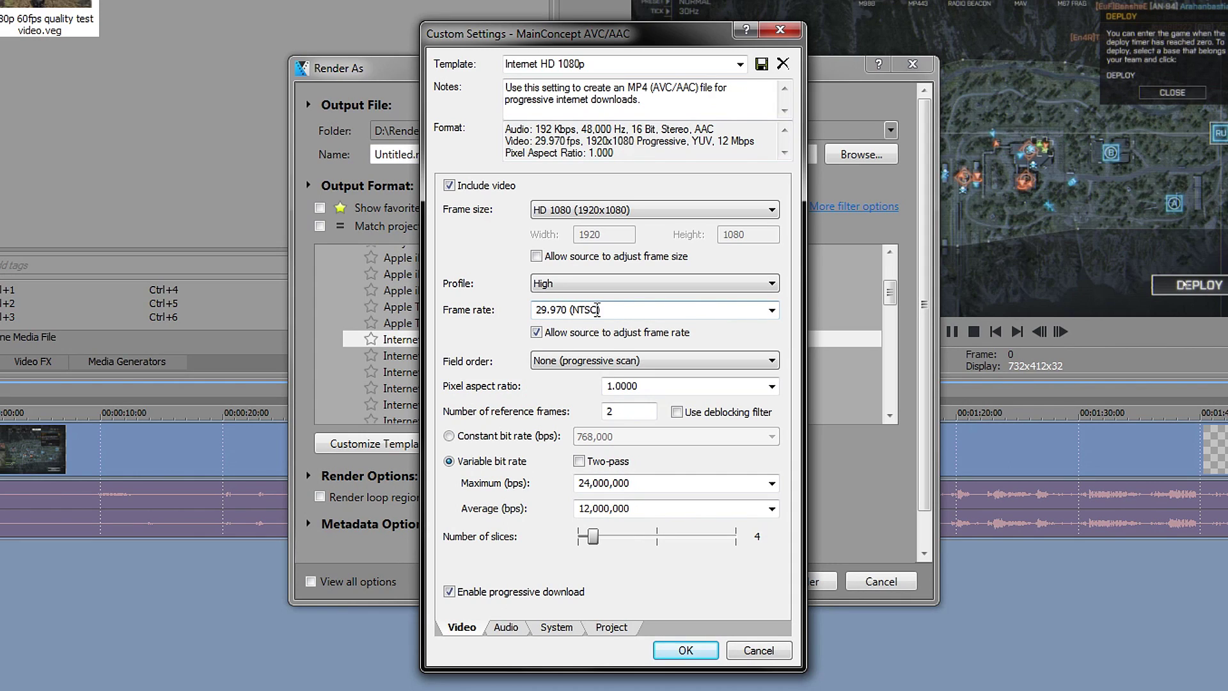
{"action": "left_click", "coordinate": [610, 312]}
{"action": "type", "text": "60"}
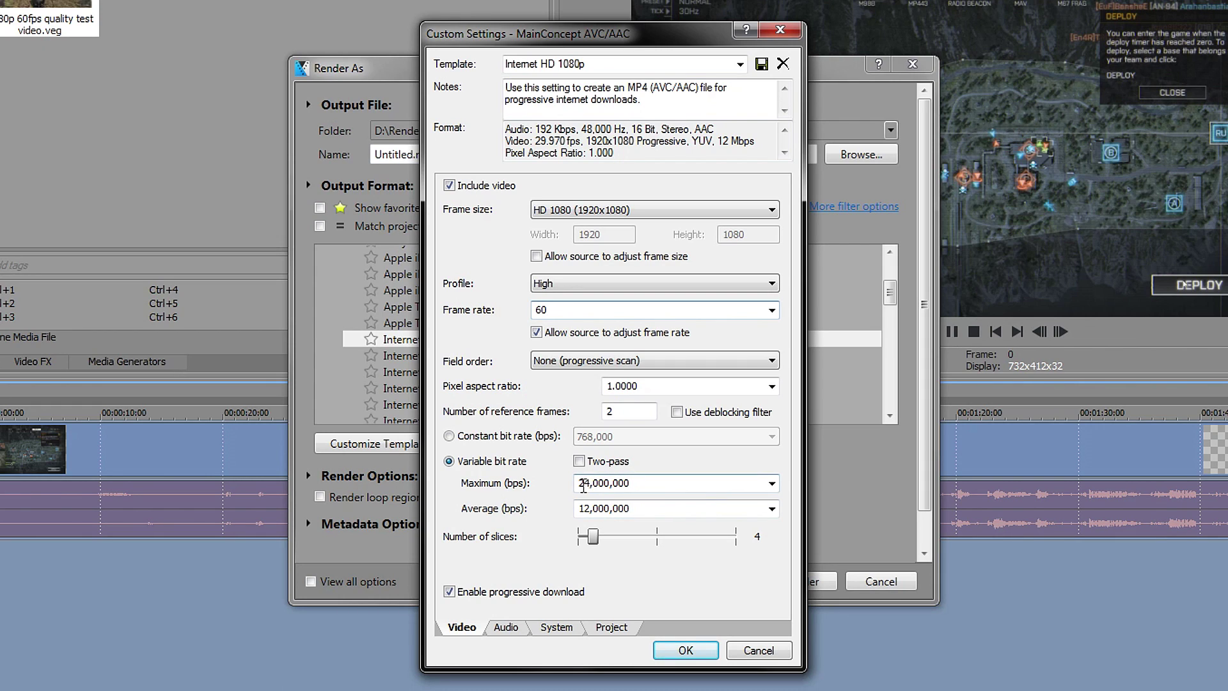
{"action": "left_click", "coordinate": [588, 484]}
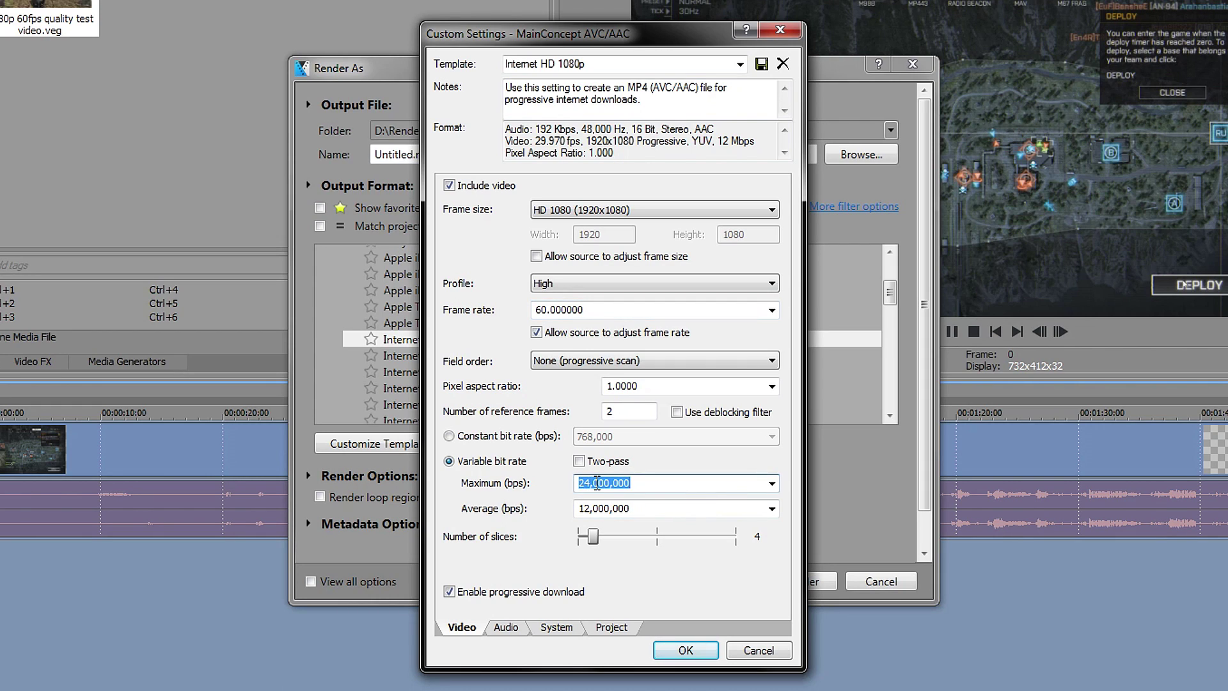
{"action": "left_click", "coordinate": [592, 484]}
{"action": "key", "text": "BackSpace"}
{"action": "key", "text": "BackSpace"}
{"action": "type", "text": "12"}
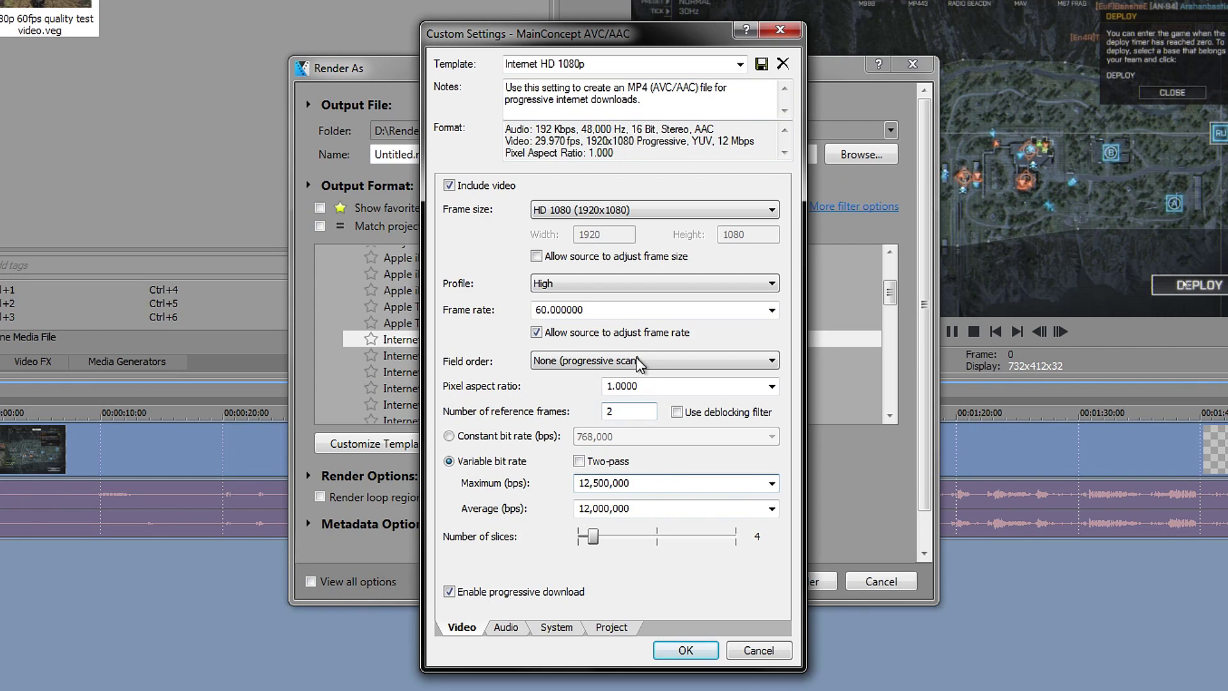
{"action": "left_click", "coordinate": [604, 510]}
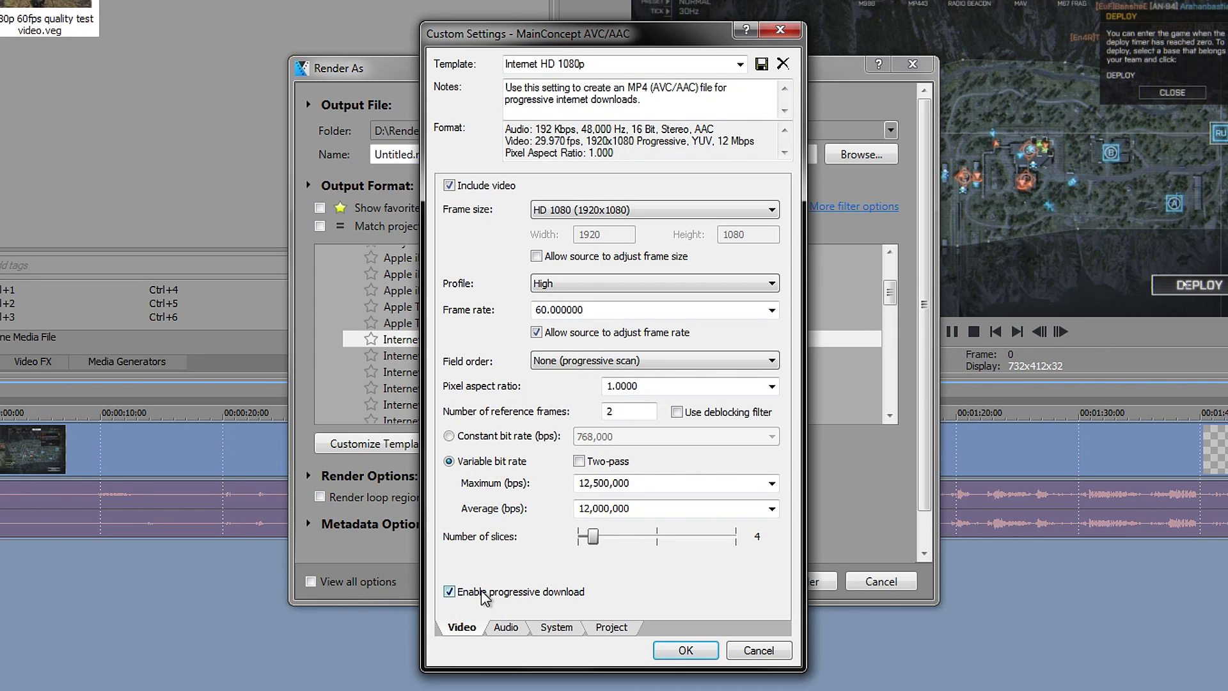
Step: Set the audio bit rate to 384,000
{"action": "left_click", "coordinate": [506, 628]}
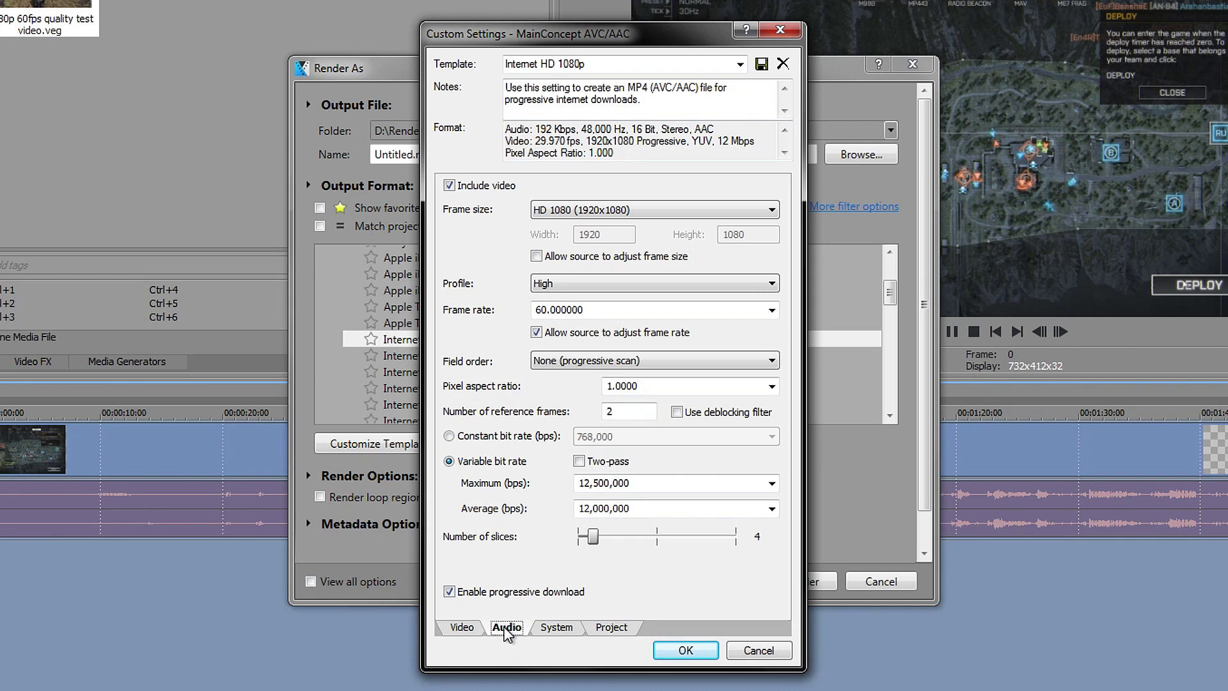
{"action": "left_click", "coordinate": [650, 236]}
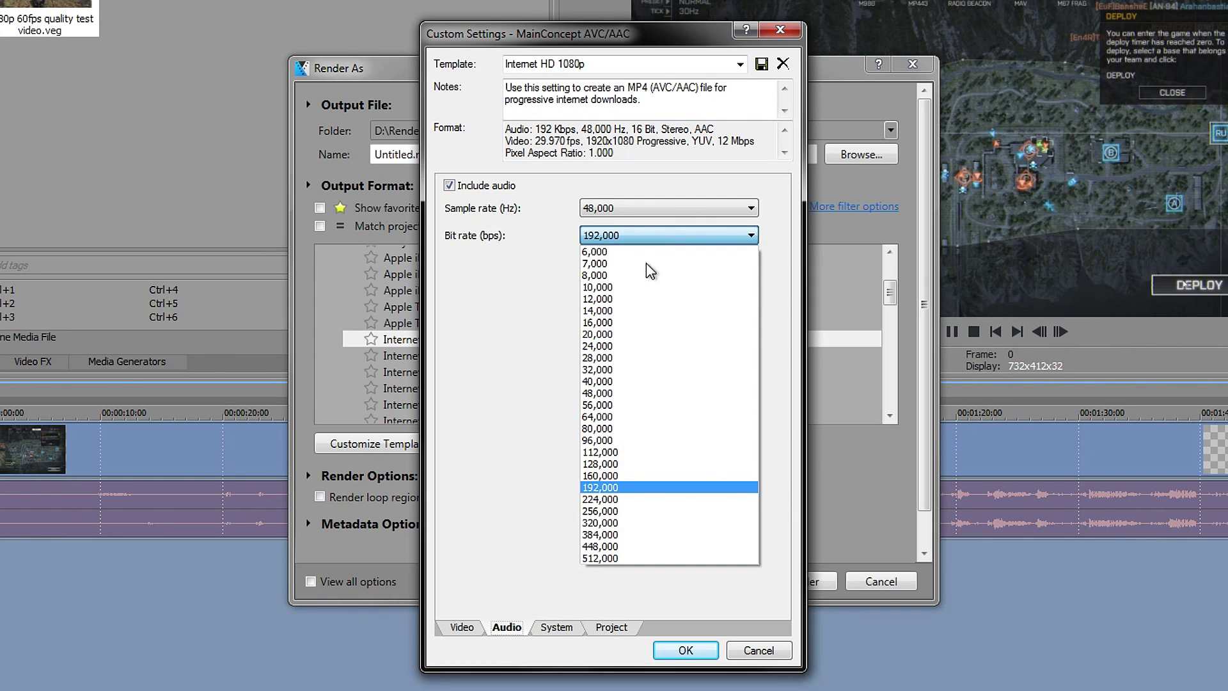
{"action": "left_click", "coordinate": [649, 534]}
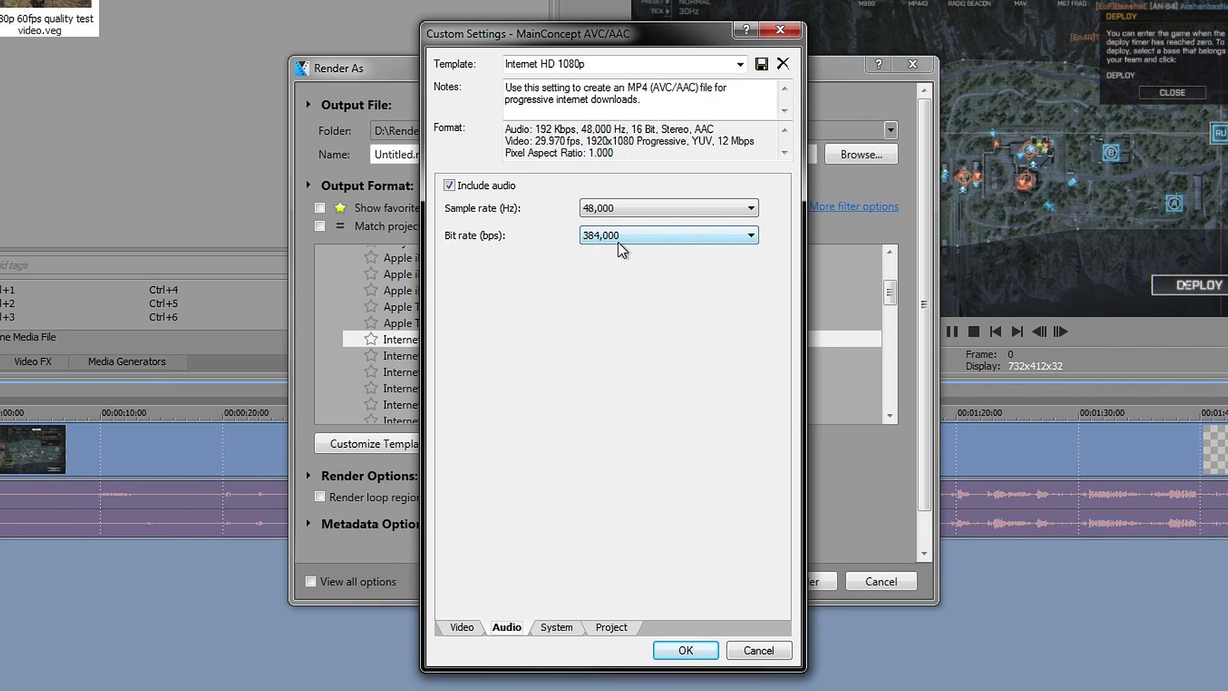
Step: Save the custom settings as the new template 'YouTube 1080p 60FPS'
{"action": "left_click", "coordinate": [462, 629]}
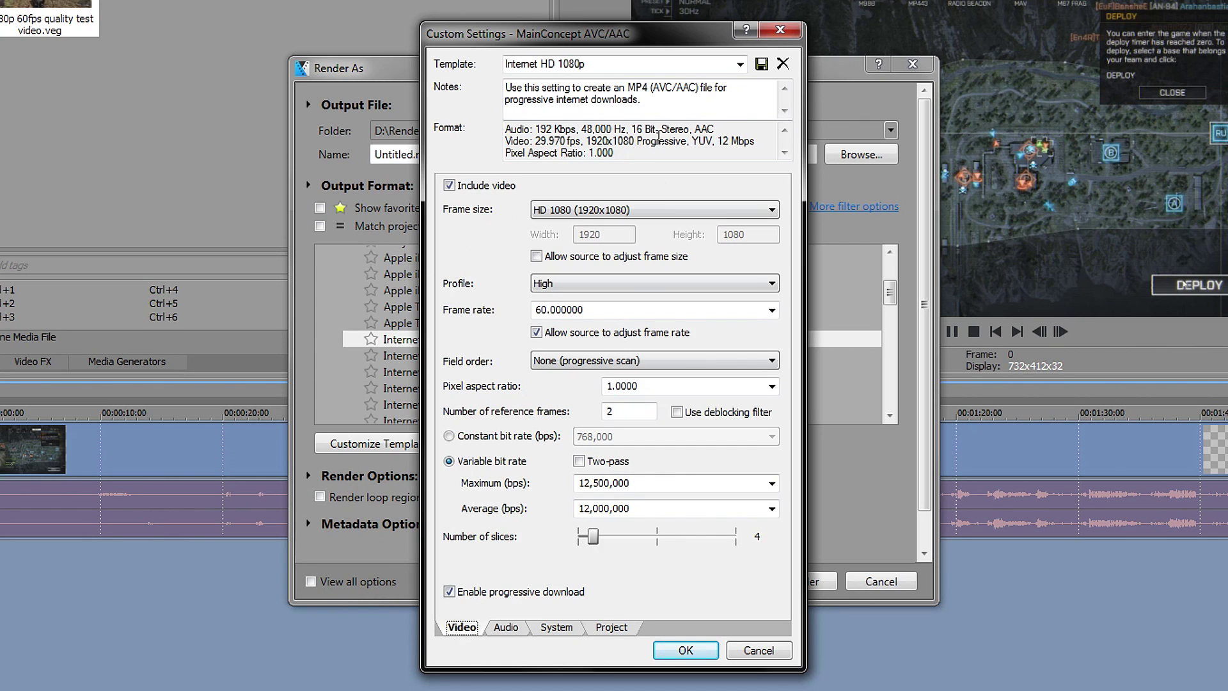
{"action": "left_click_drag", "start_coordinate": [506, 63], "coordinate": [585, 64]}
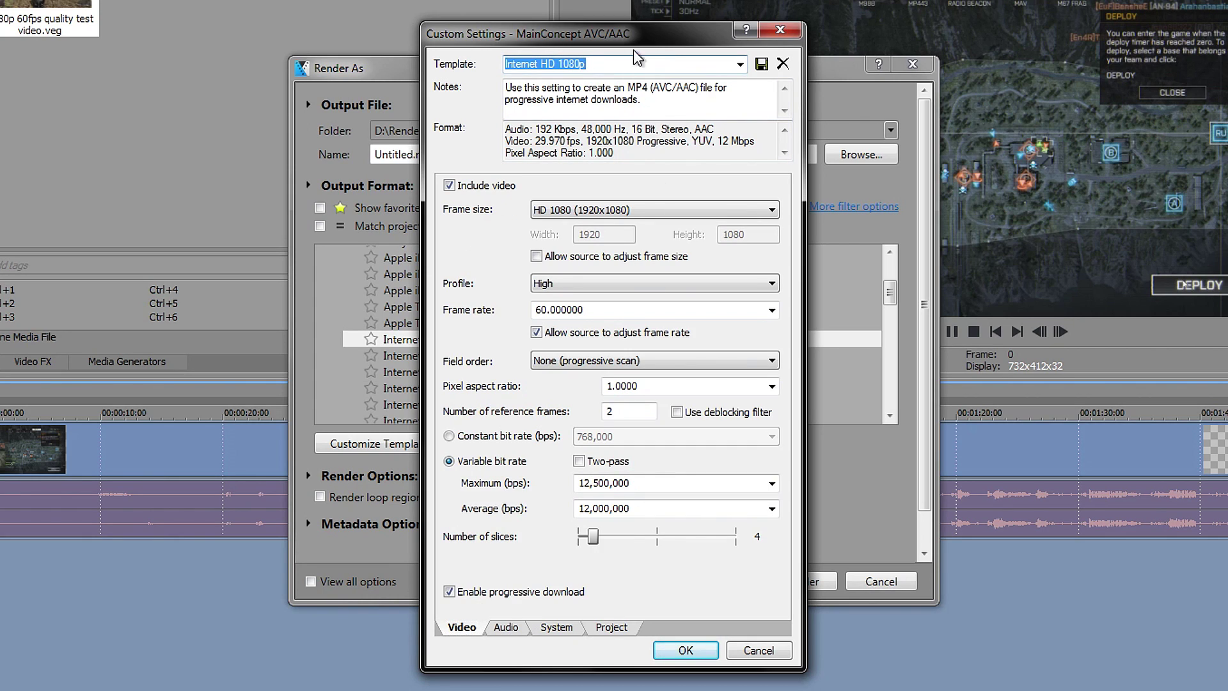
{"action": "type", "text": "You"}
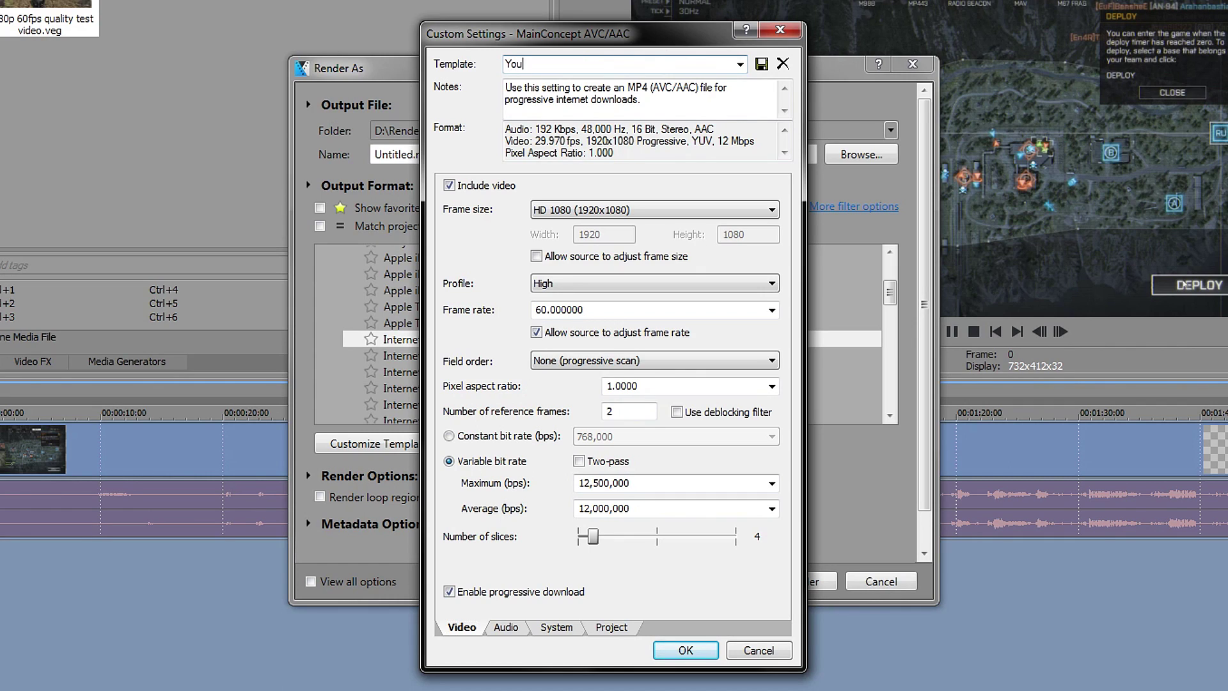
{"action": "type", "text": "Tube 1080p 60FPS"}
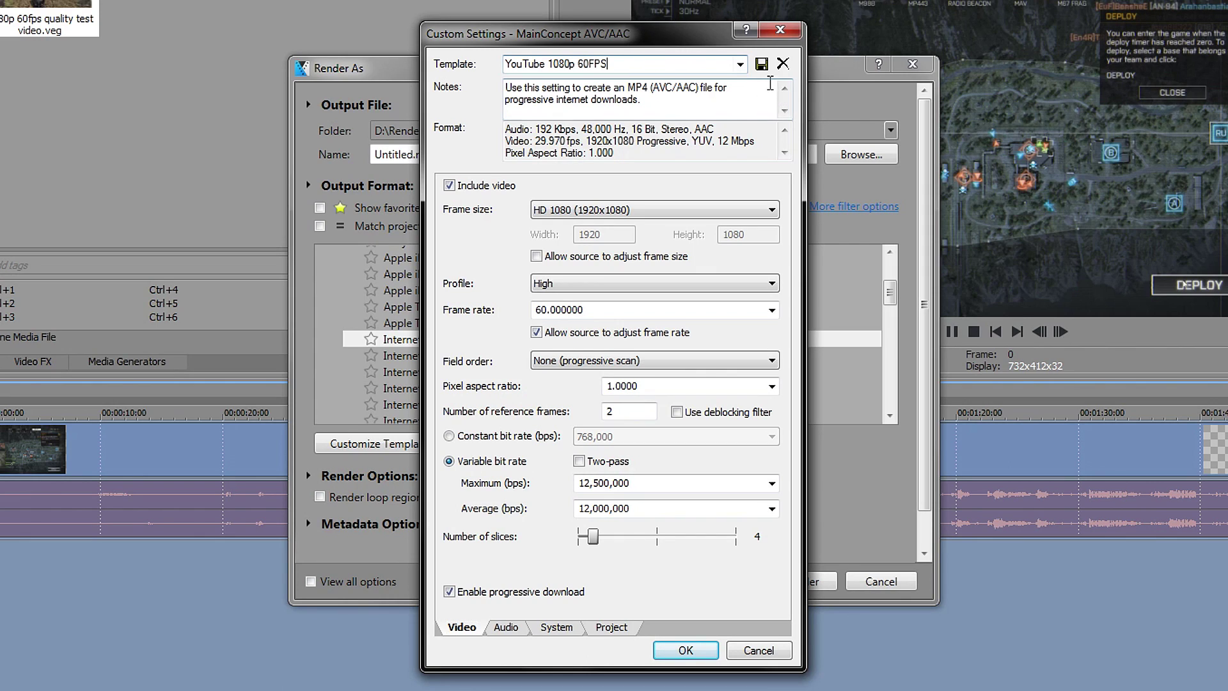
{"action": "left_click", "coordinate": [762, 65]}
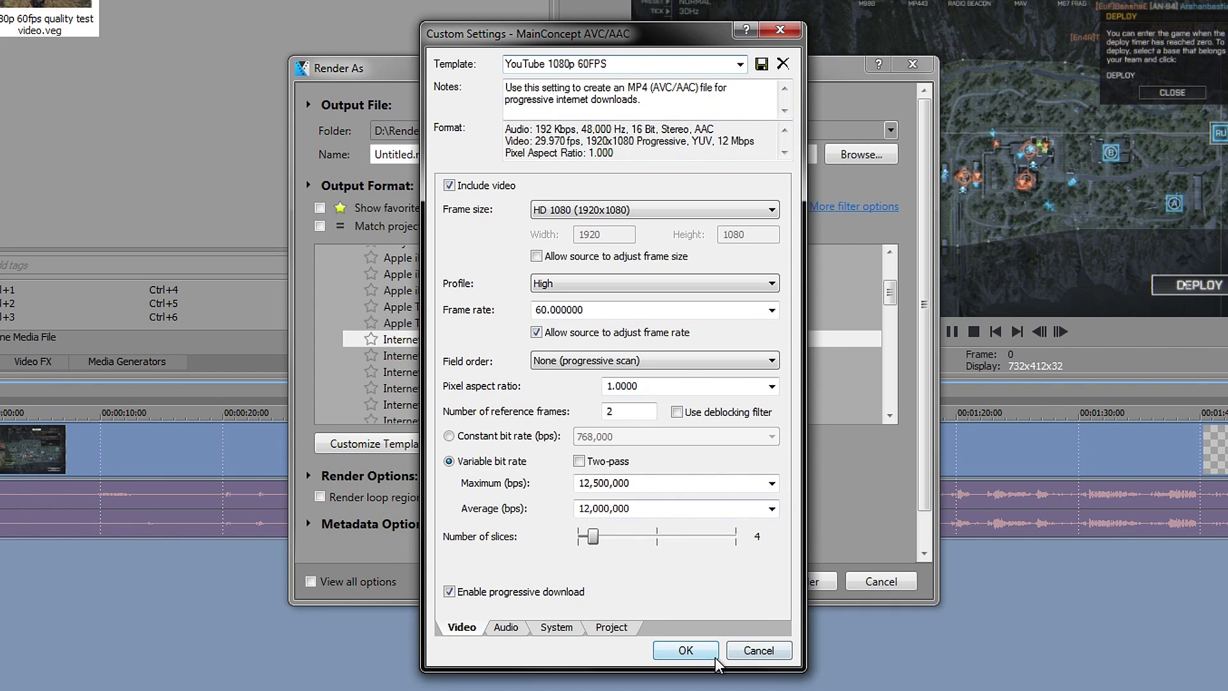
Step: Leave Custom Settings and filter the render list back to favorites only
{"action": "left_click", "coordinate": [755, 650]}
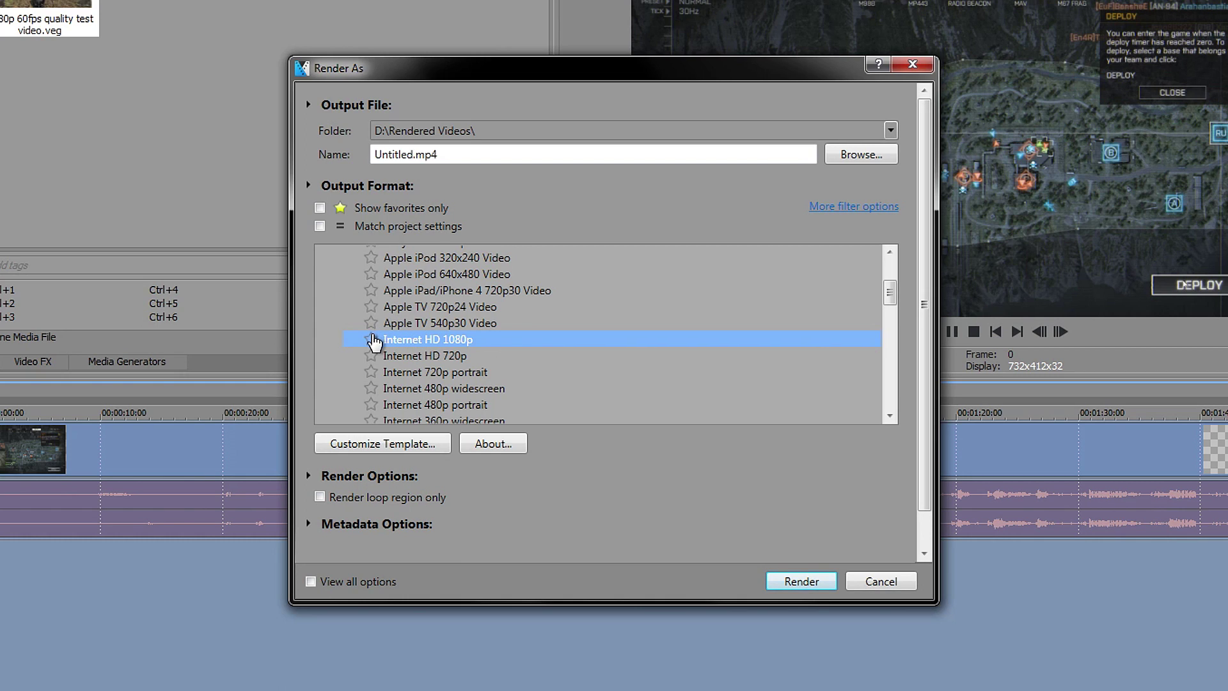
{"action": "left_click", "coordinate": [320, 209]}
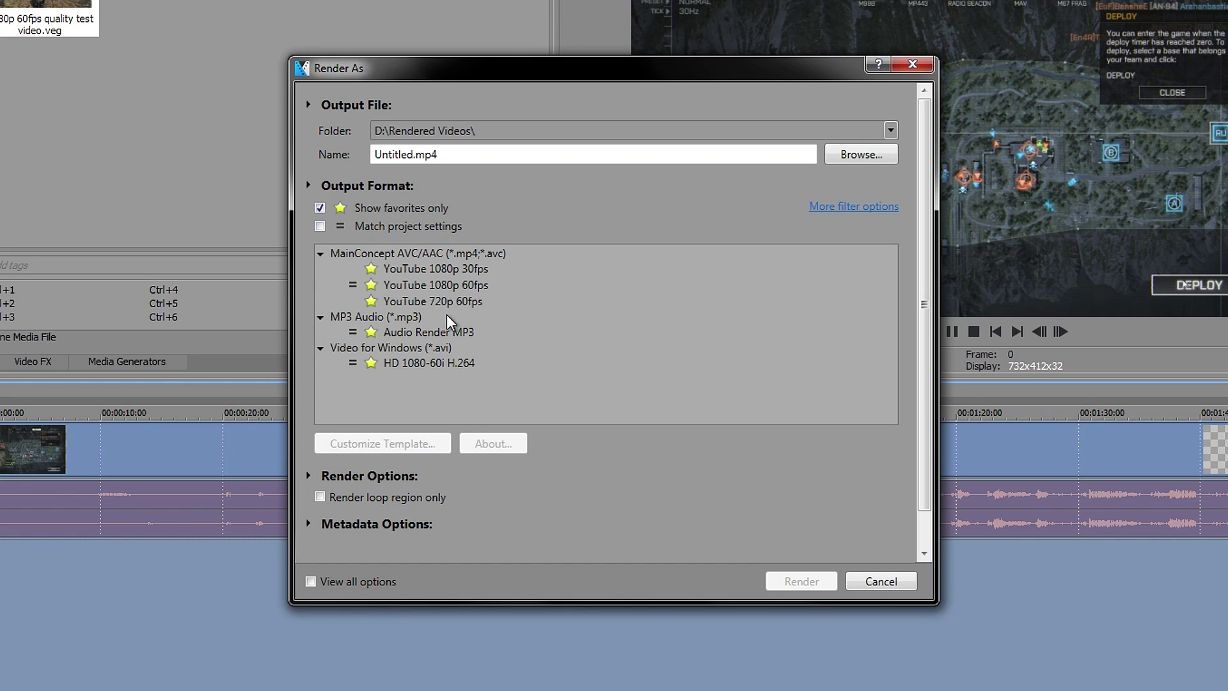